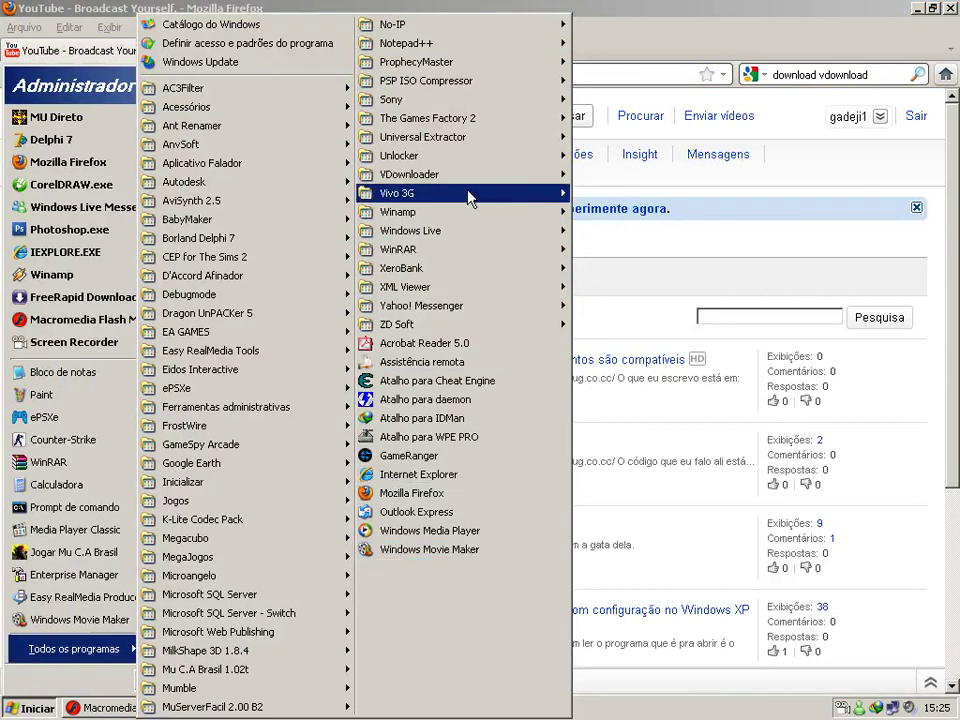
# Launch VDownloader from the installed programs and return to the YouTube page
pyautogui.moveTo(470, 176)
pyautogui.click(645, 178)
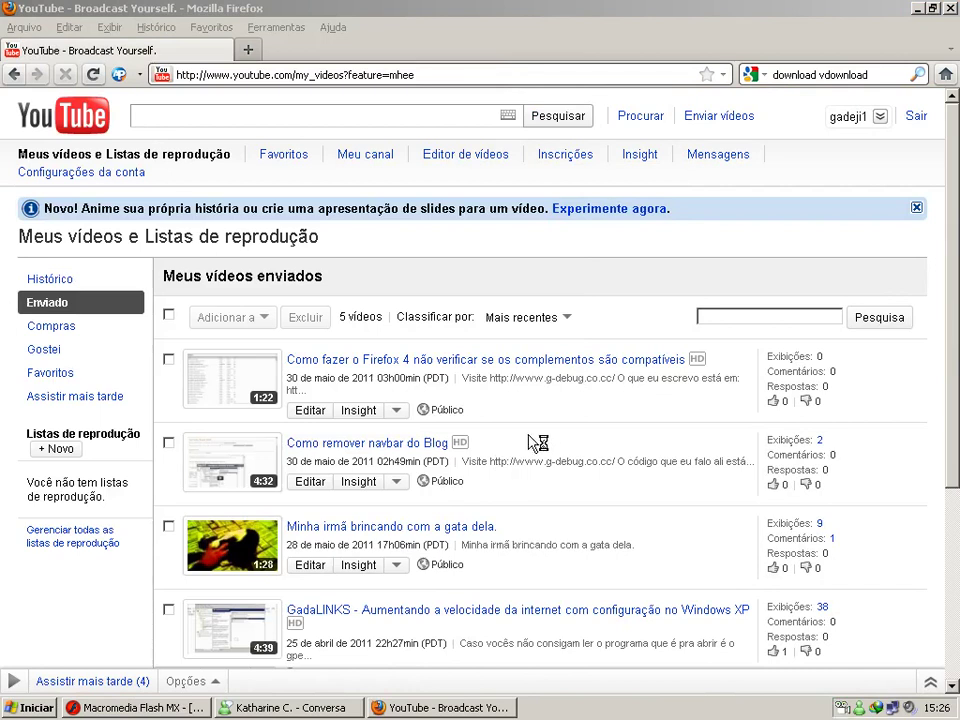
pyautogui.click(308, 280)
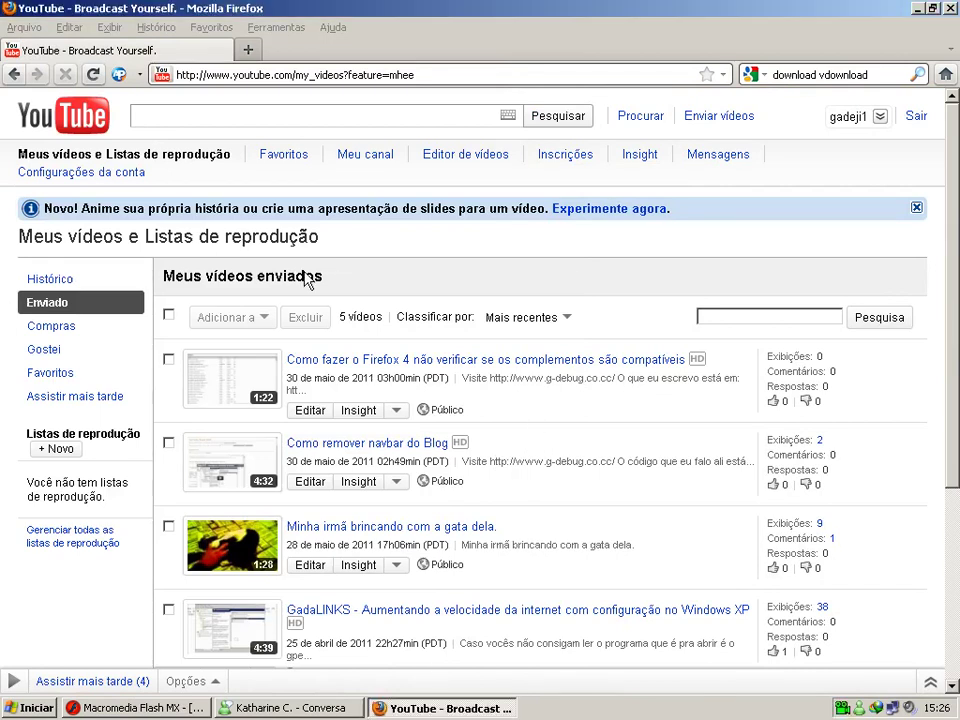
# Search YouTube for "itain't me bab"
pyautogui.click(287, 116)
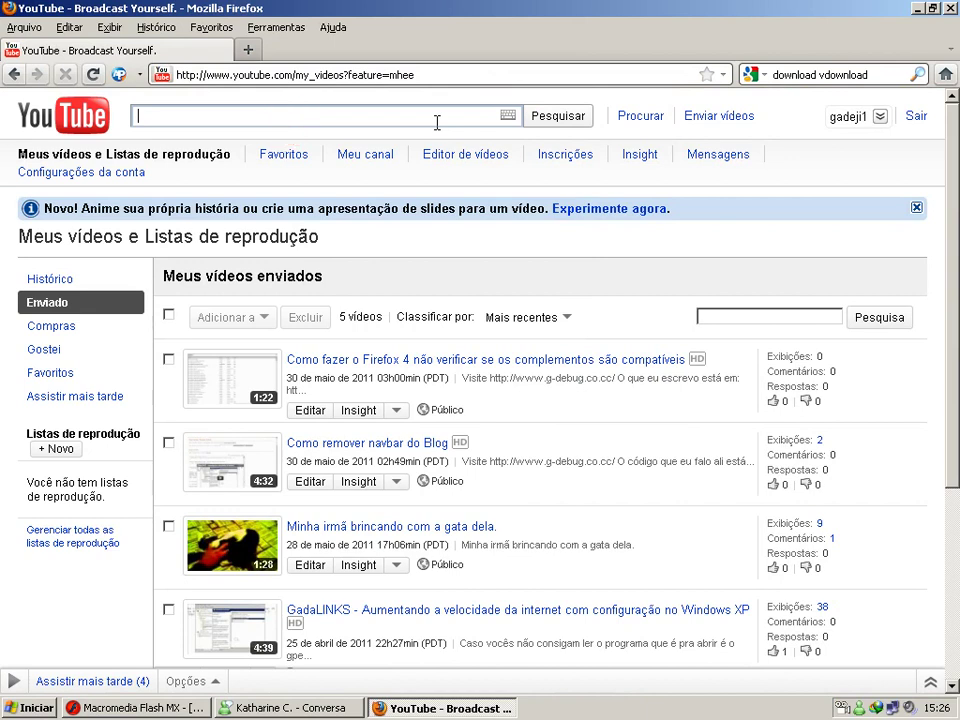
pyautogui.write("itain't me ba")
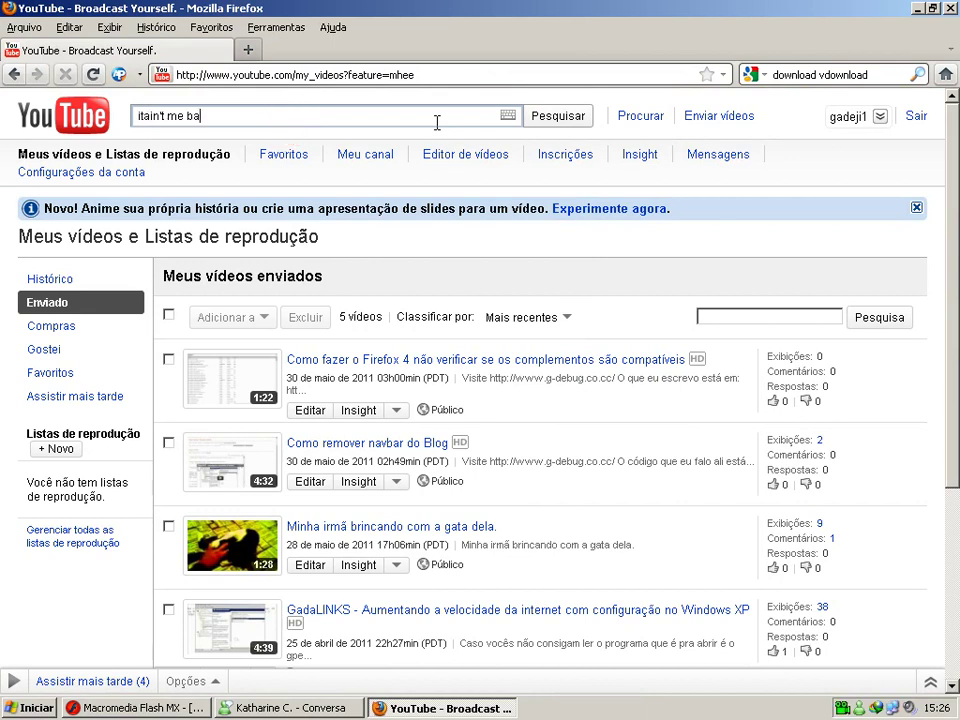
pyautogui.write('be')
pyautogui.press('BackSpace')
pyautogui.press('Return')
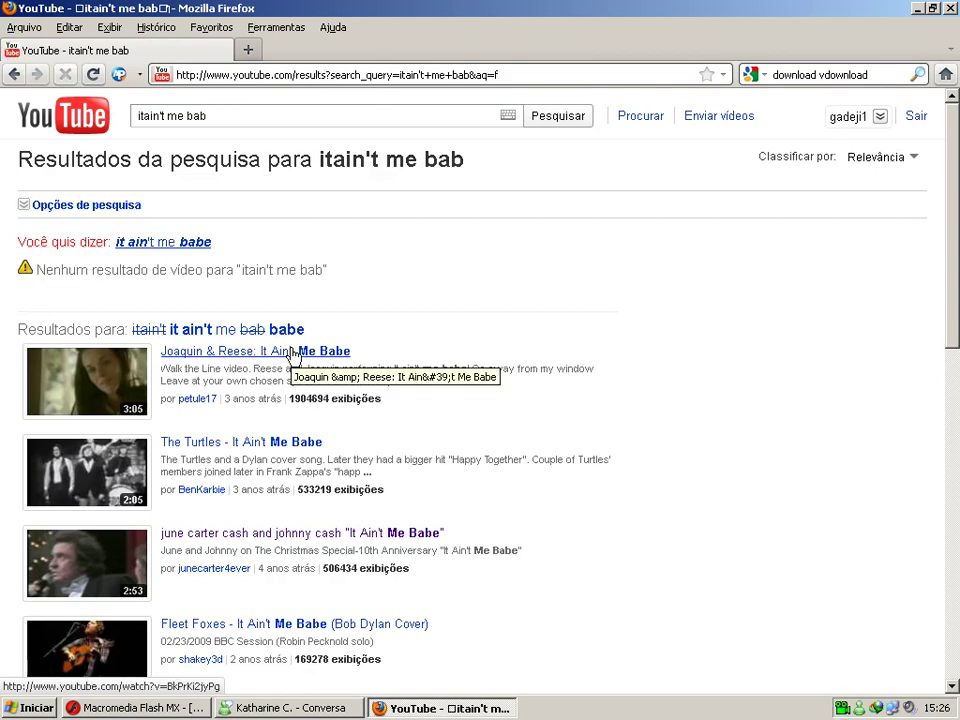
# Copy the link of the june carter cash and johnny cash "It Ain't Me Babe" result and open its video page
pyautogui.click(290, 534)
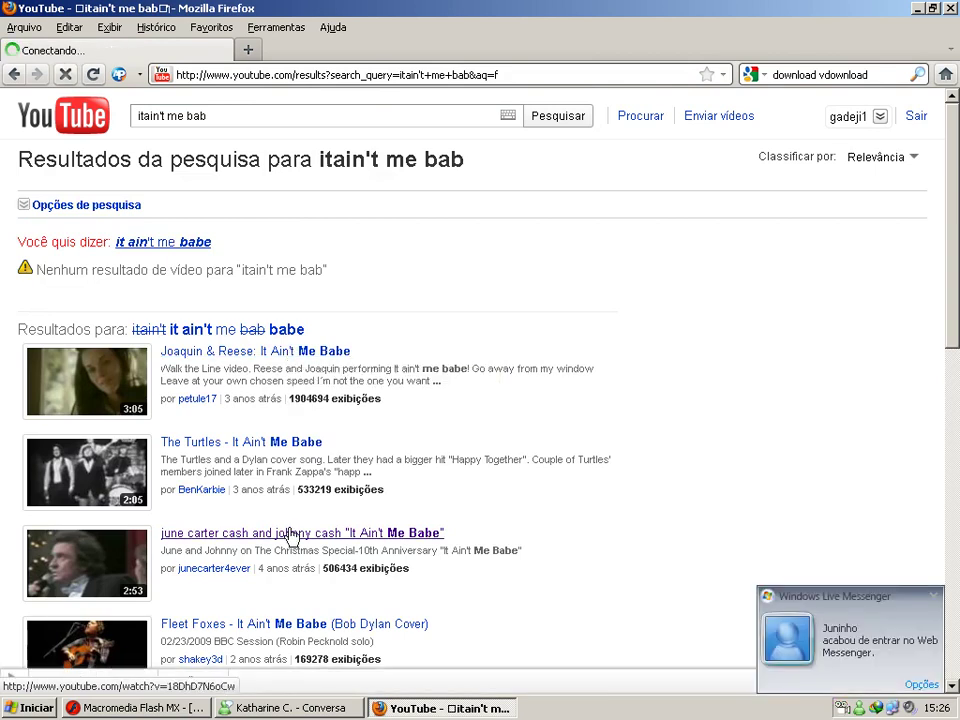
pyautogui.rightClick(290, 534)
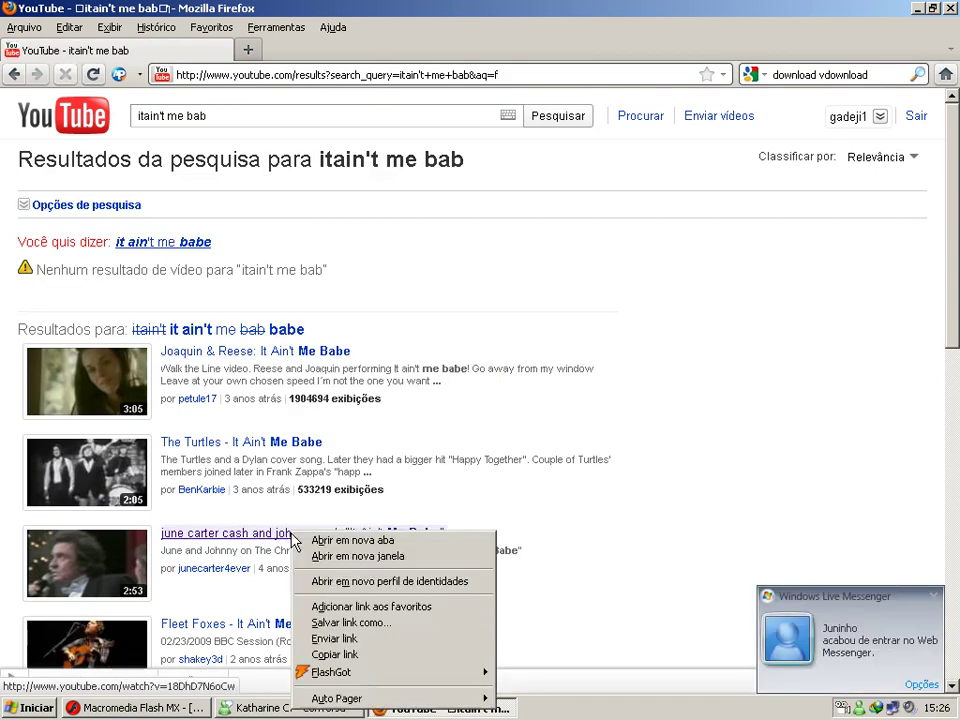
pyautogui.click(354, 656)
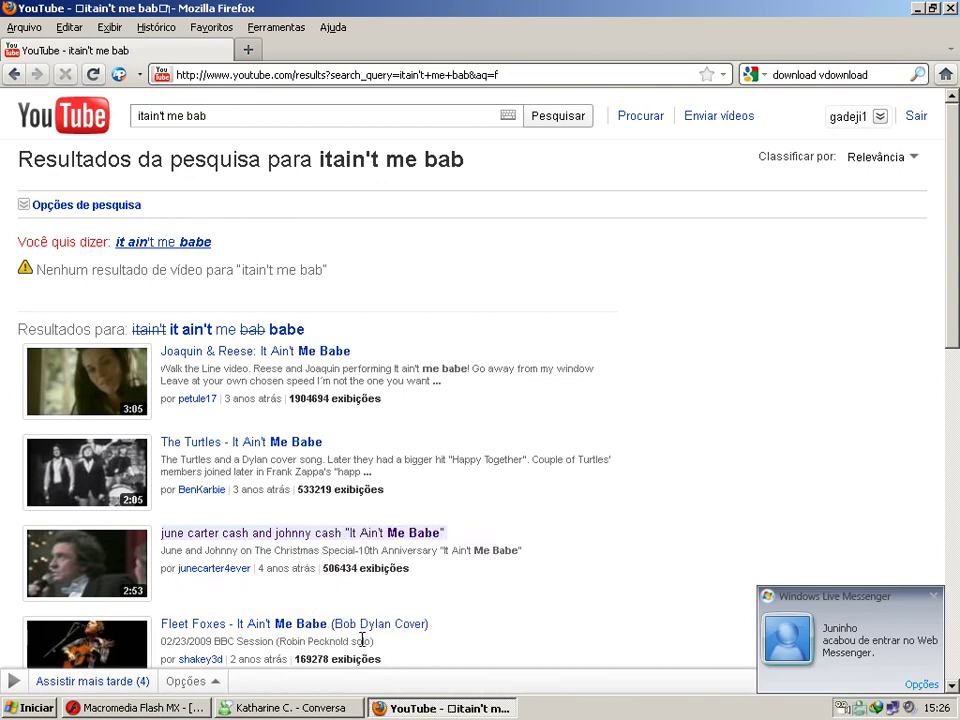
pyautogui.click(275, 540)
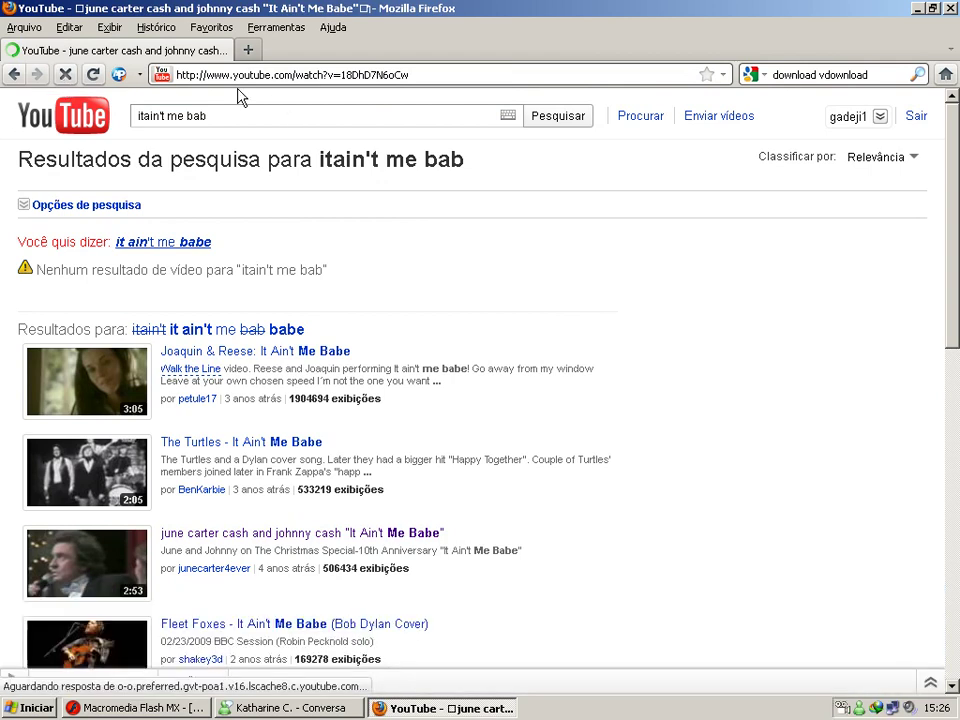
pyautogui.click(248, 50)
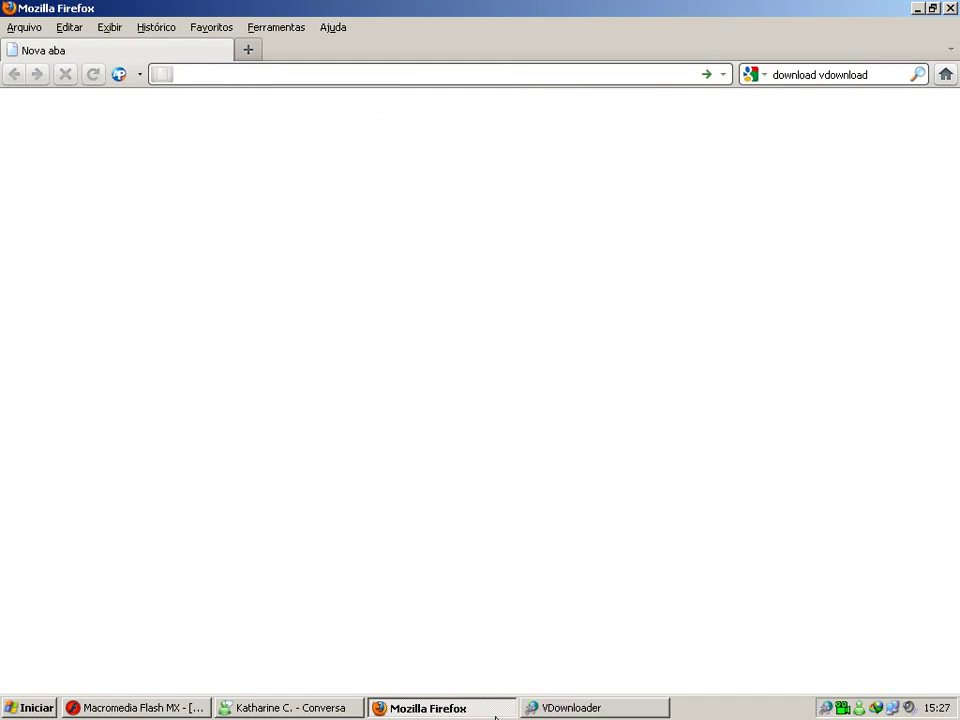
# Switch to VDownloader, choose Video (highest quality) as output format and start downloading the copied YouTube URL
pyautogui.click(334, 72)
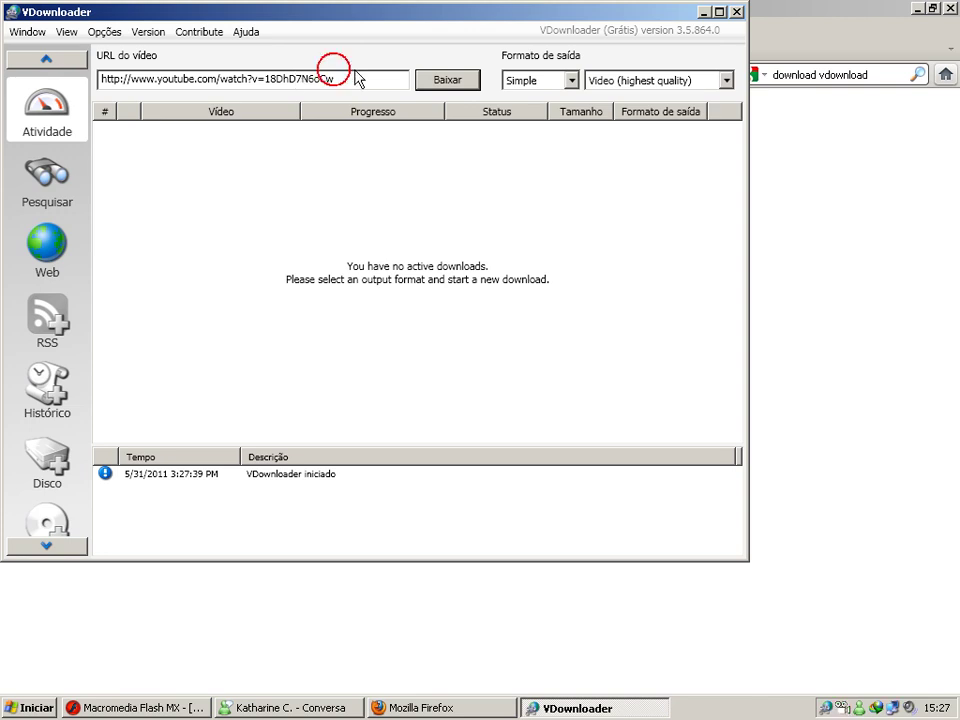
pyautogui.moveTo(349, 79); pyautogui.dragTo(81, 79)
pyautogui.click(338, 80)
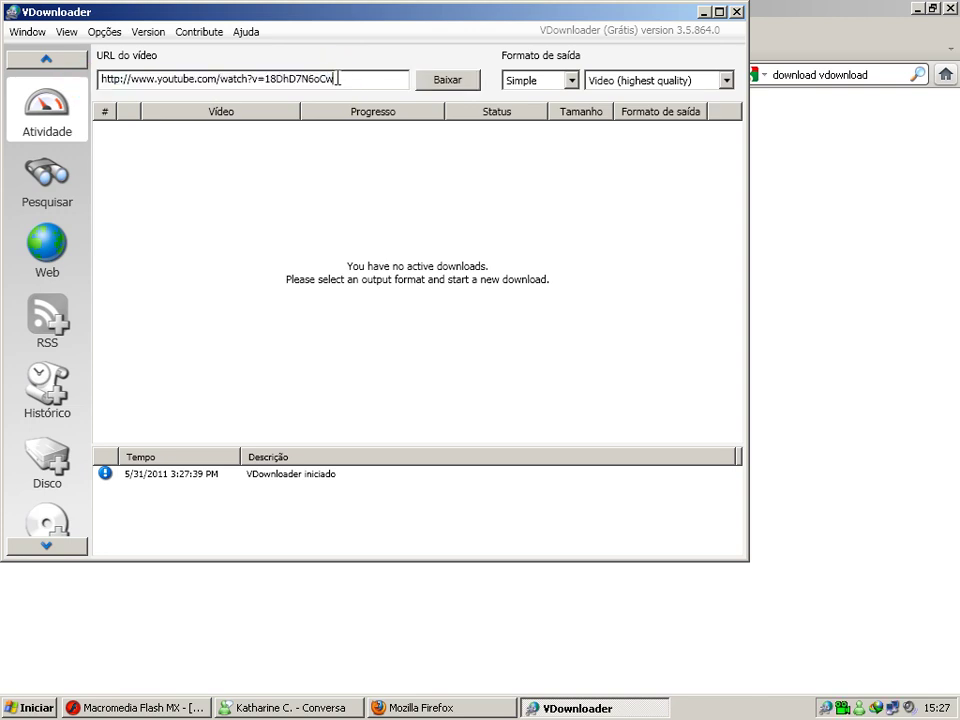
pyautogui.click(633, 82)
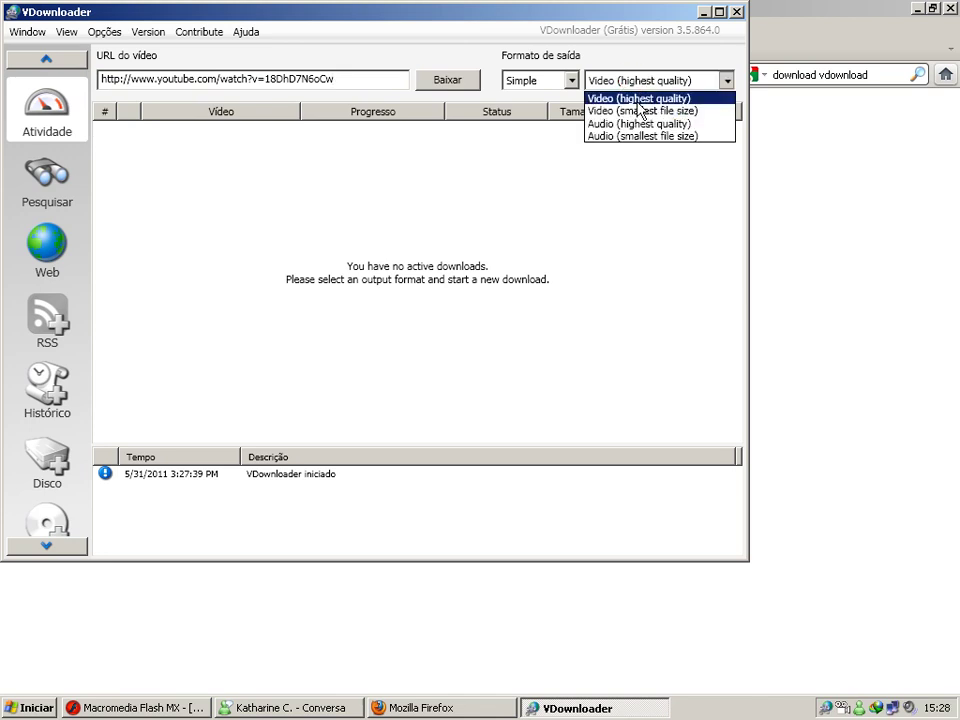
pyautogui.click(637, 99)
pyautogui.click(428, 80)
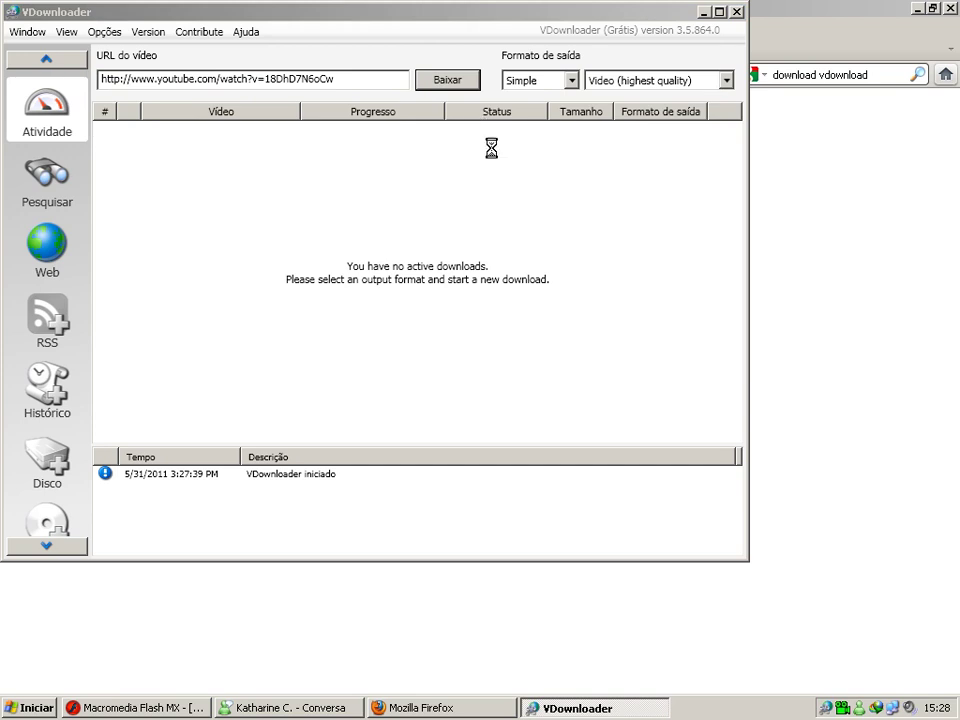
# Save the video in Meus vídeos under its suggested name as an mp4 file
pyautogui.click(516, 352)
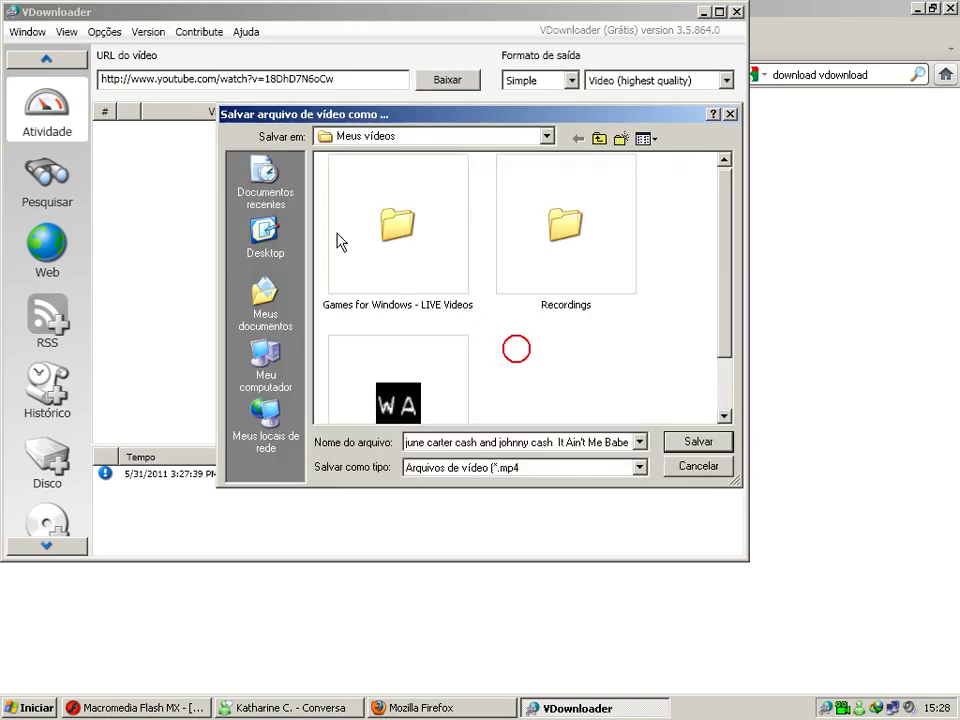
pyautogui.scroll(-2, 340, 242)
pyautogui.click(499, 441)
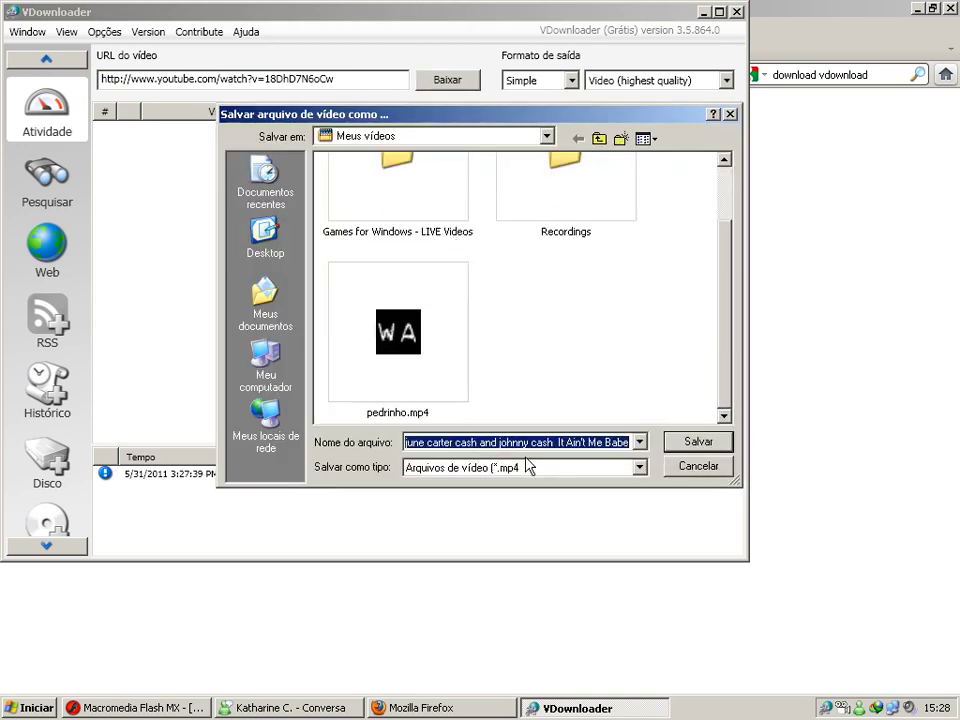
pyautogui.click(481, 441)
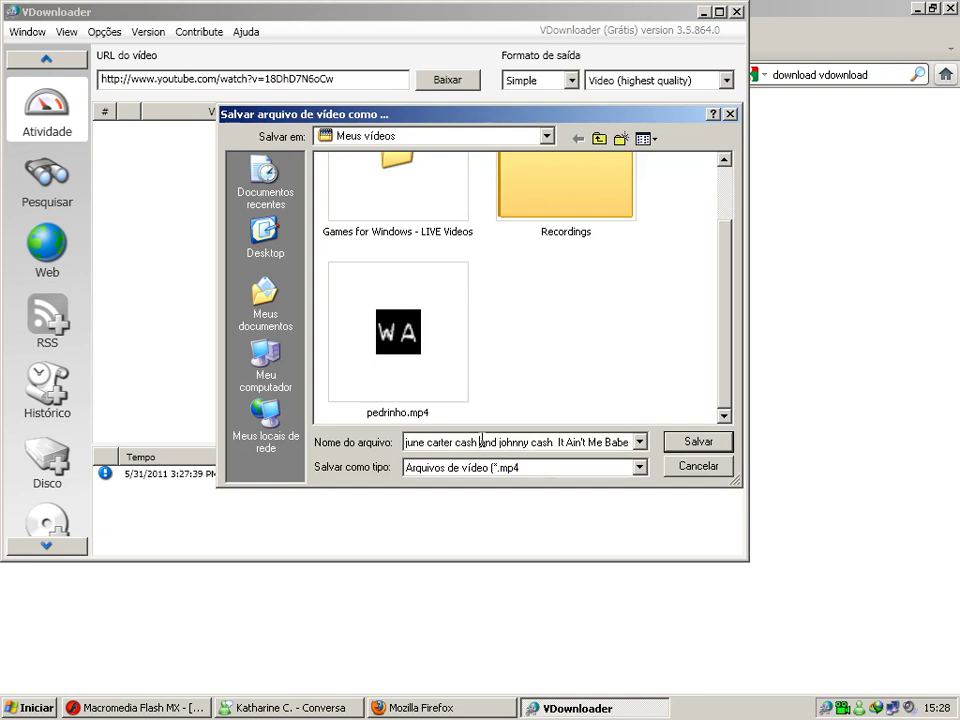
pyautogui.click(636, 467)
pyautogui.click(591, 467)
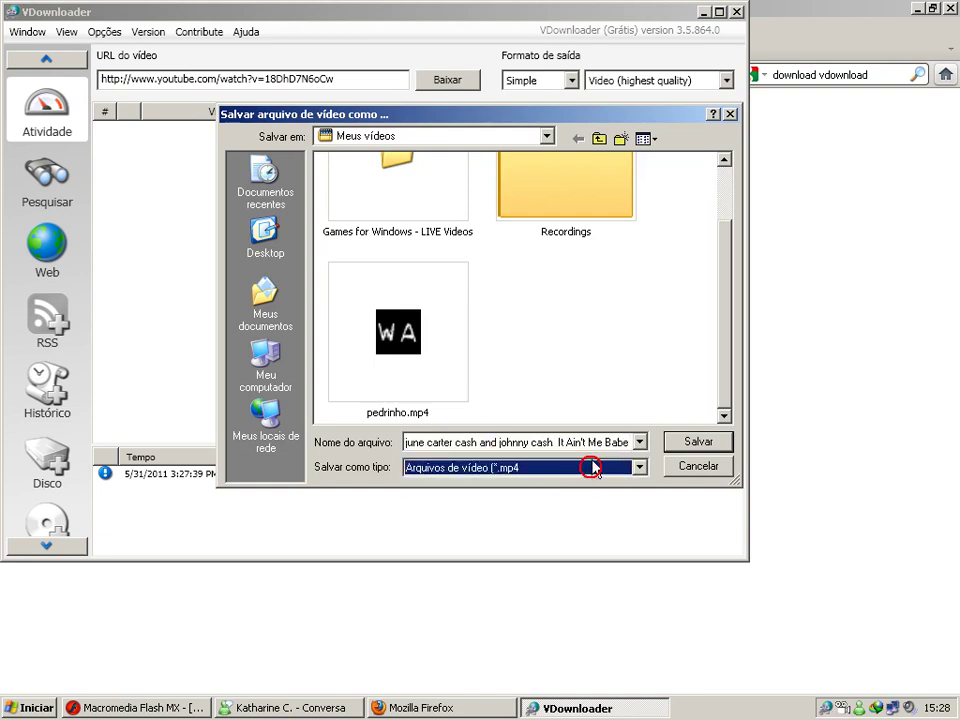
pyautogui.click(684, 447)
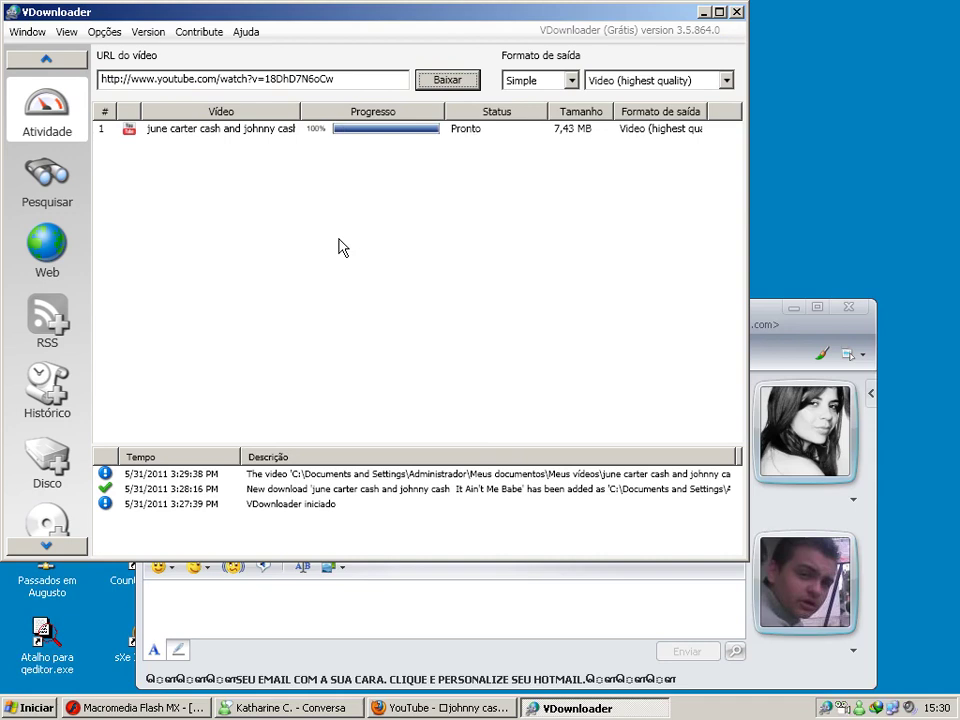
# Select the finished download in the list and exit VDownloader, confirming that it should close
pyautogui.click(283, 131)
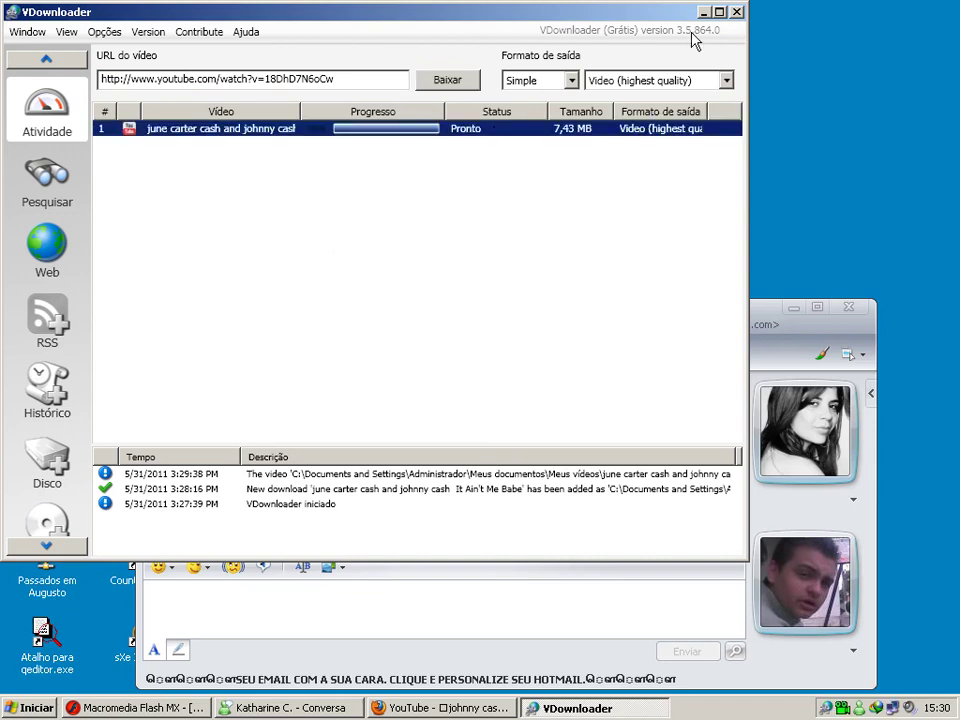
pyautogui.click(736, 13)
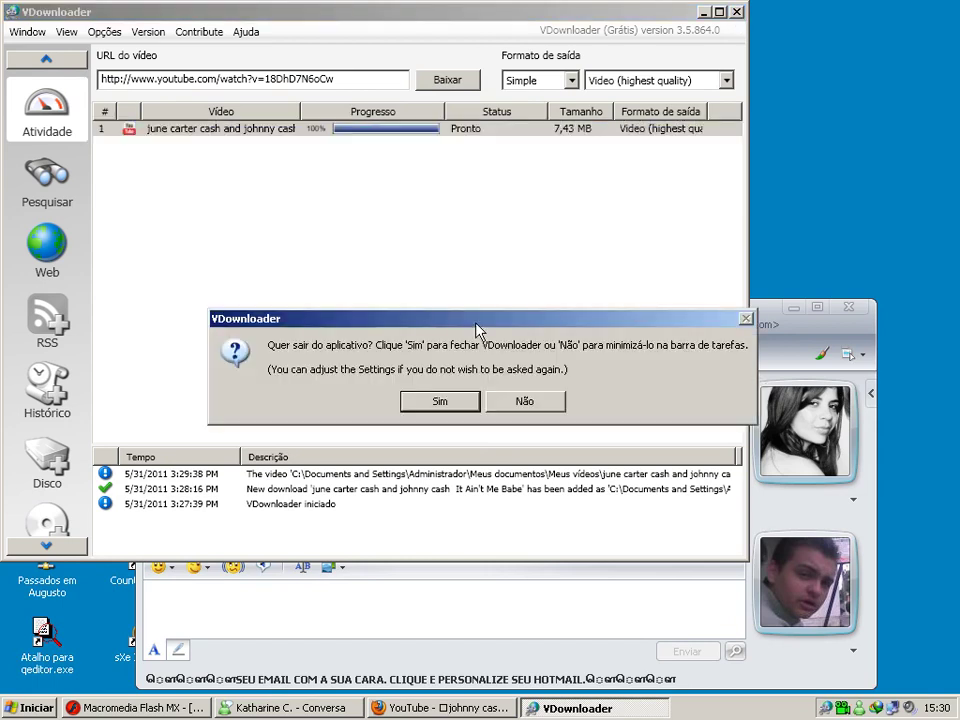
pyautogui.click(440, 401)
pyautogui.click(441, 403)
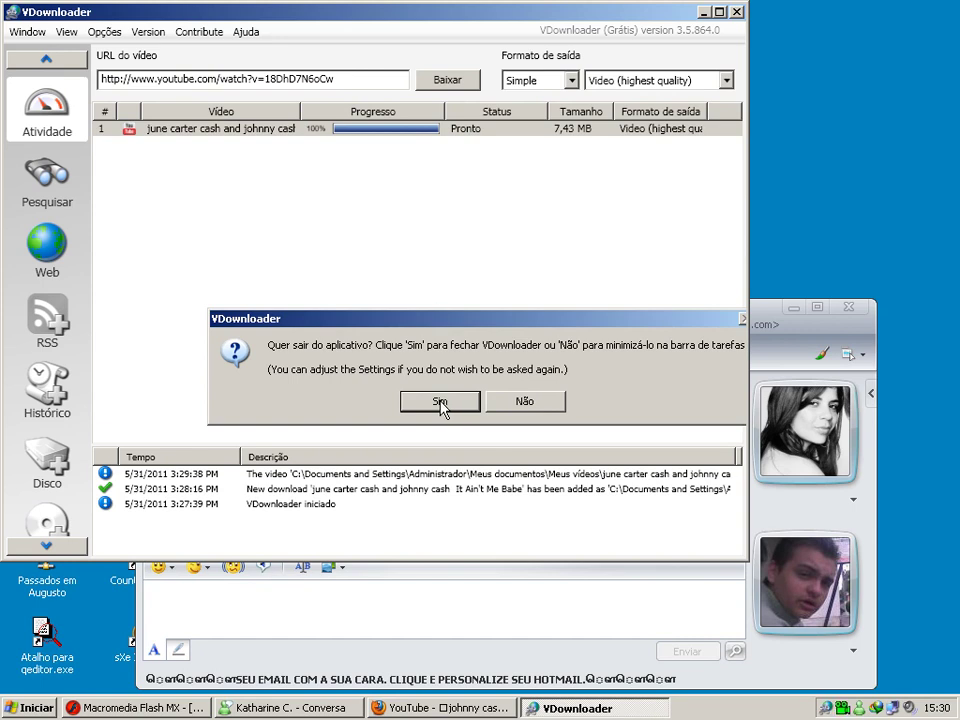
pyautogui.click(438, 401)
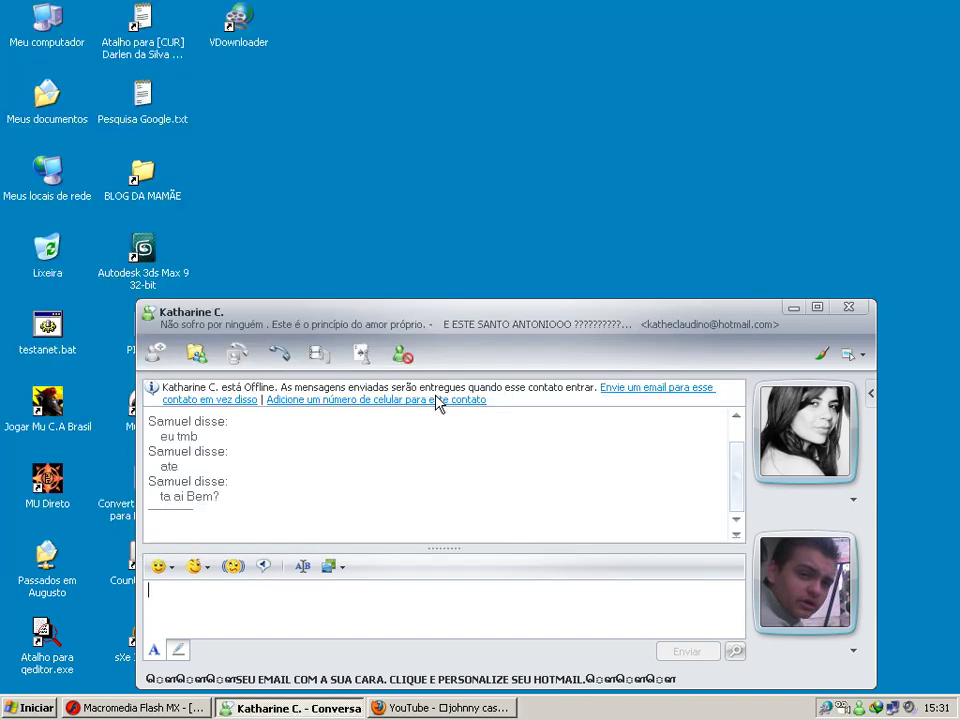
# Open the Meus vídeos folder inside Meus documentos and locate the downloaded mp4 video
pyautogui.click(46, 148)
pyautogui.click(47, 100)
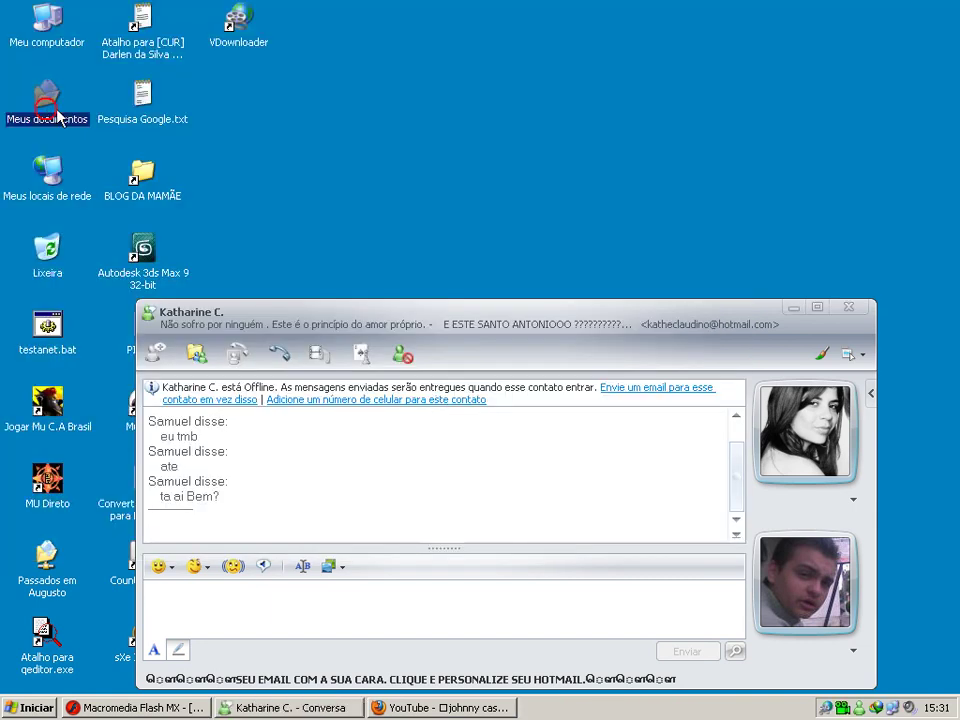
pyautogui.doubleClick(50, 105)
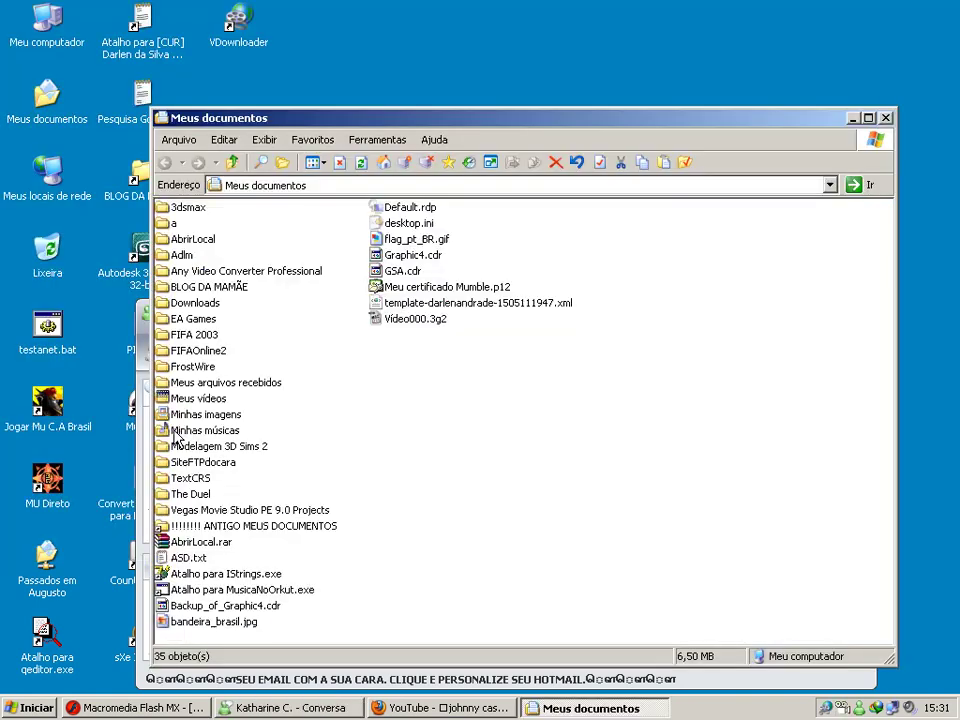
pyautogui.doubleClick(198, 400)
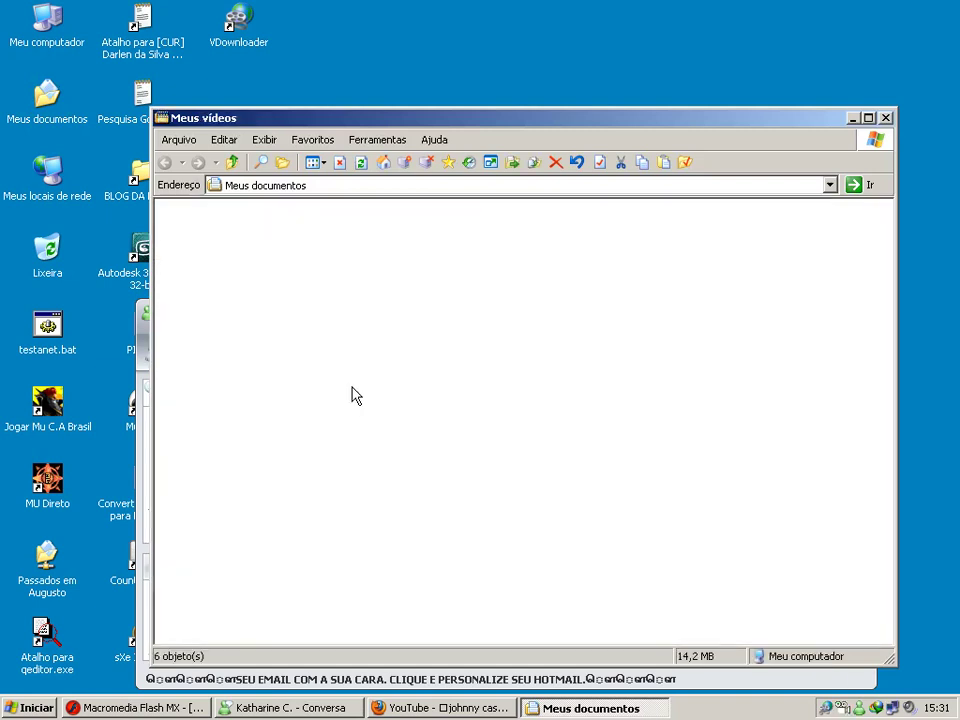
pyautogui.click(275, 272)
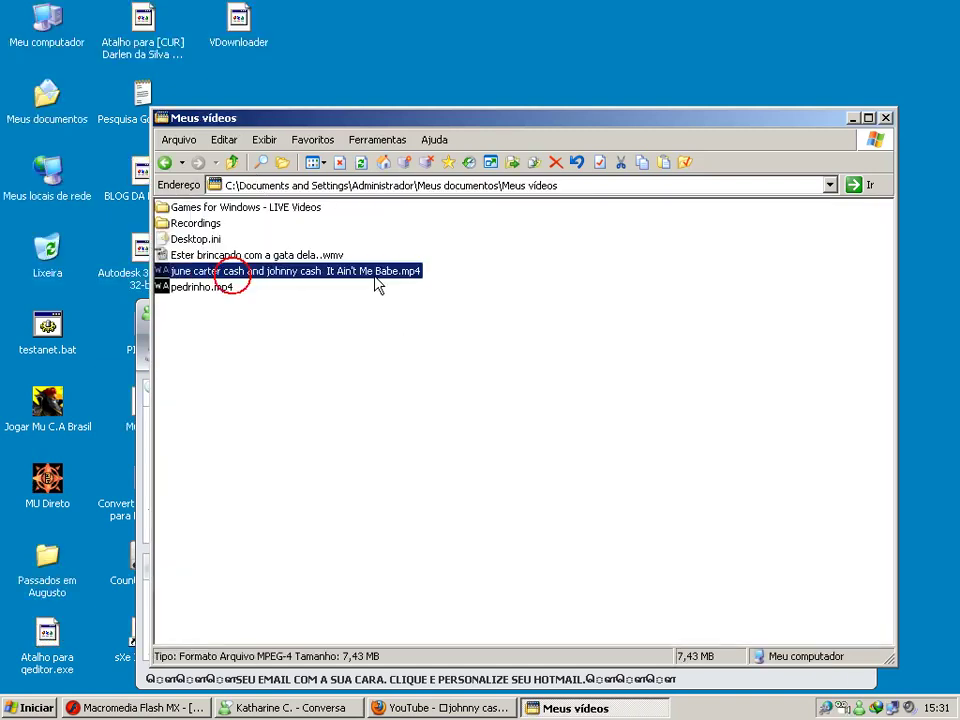
pyautogui.click(375, 334)
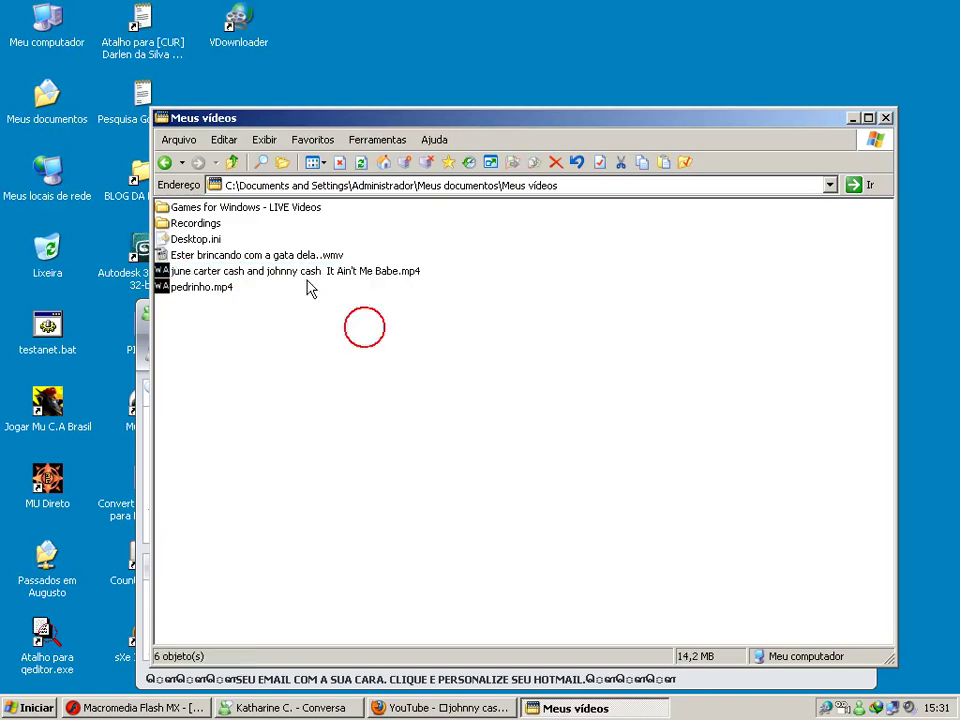
# Switch to Macromedia Flash MX and open the dialog for importing a file into the empty document
pyautogui.click(175, 708)
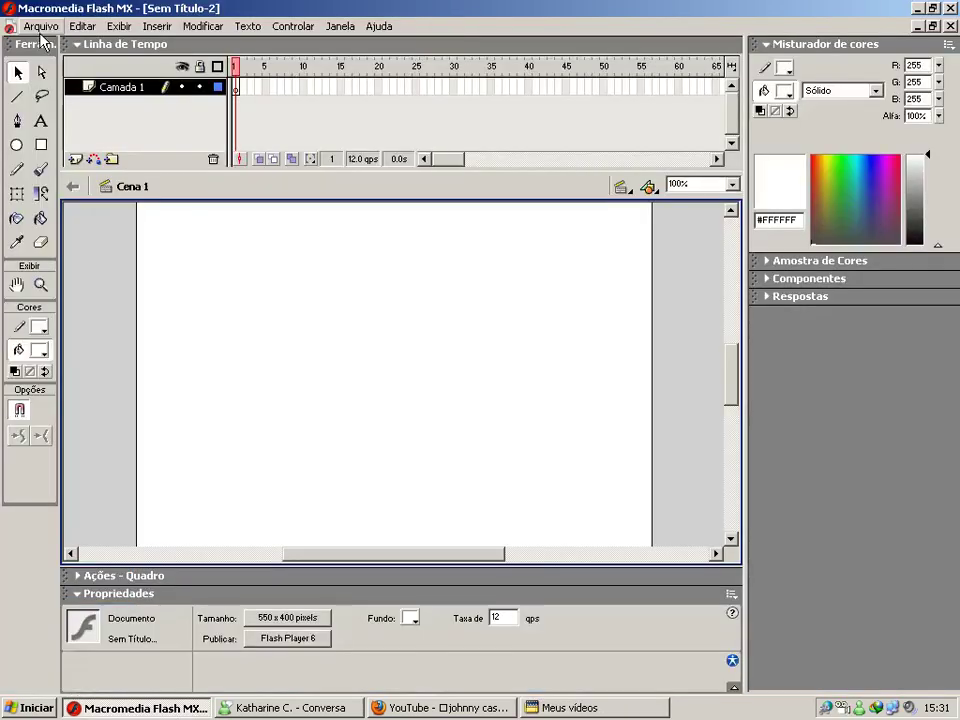
pyautogui.click(40, 27)
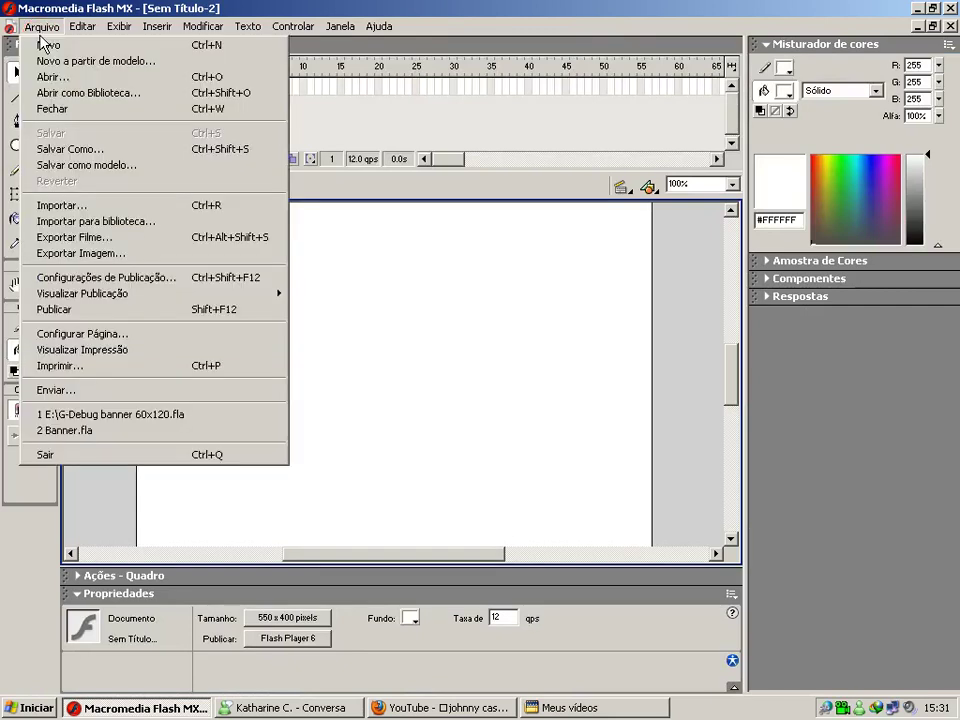
pyautogui.click(236, 10)
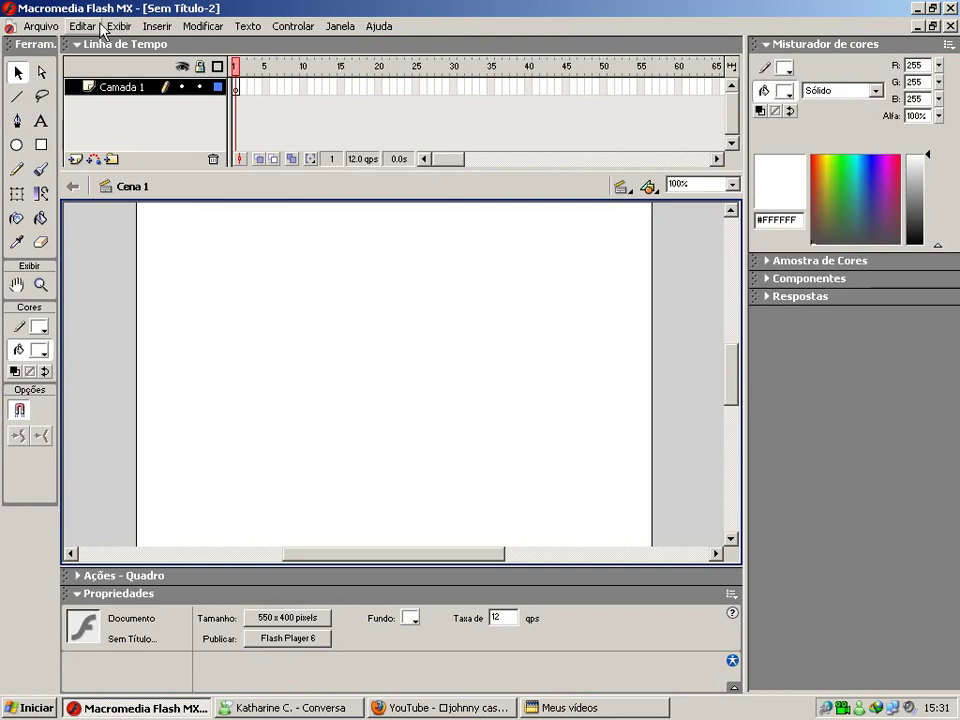
pyautogui.click(36, 27)
pyautogui.click(75, 205)
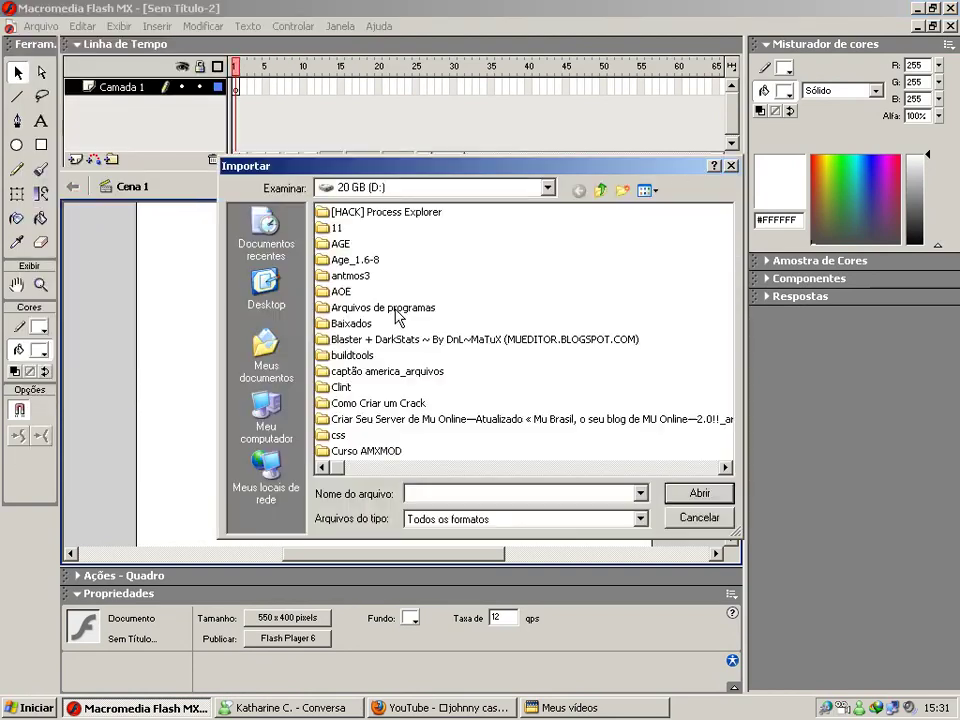
# Browse to Meus vídeos, look for the downloaded video with all formats shown, and cancel the import
pyautogui.scroll(-2, 482, 282)
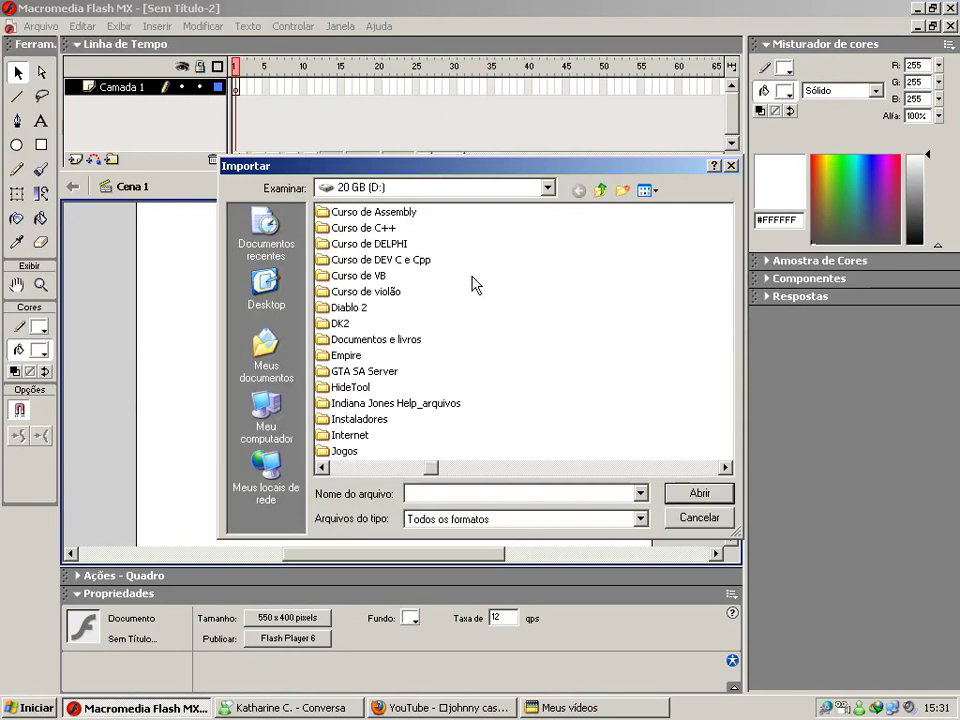
pyautogui.click(265, 352)
pyautogui.doubleClick(362, 403)
pyautogui.scroll(-3, 533, 399)
pyautogui.click(531, 521)
pyautogui.click(531, 521)
pyautogui.click(551, 459)
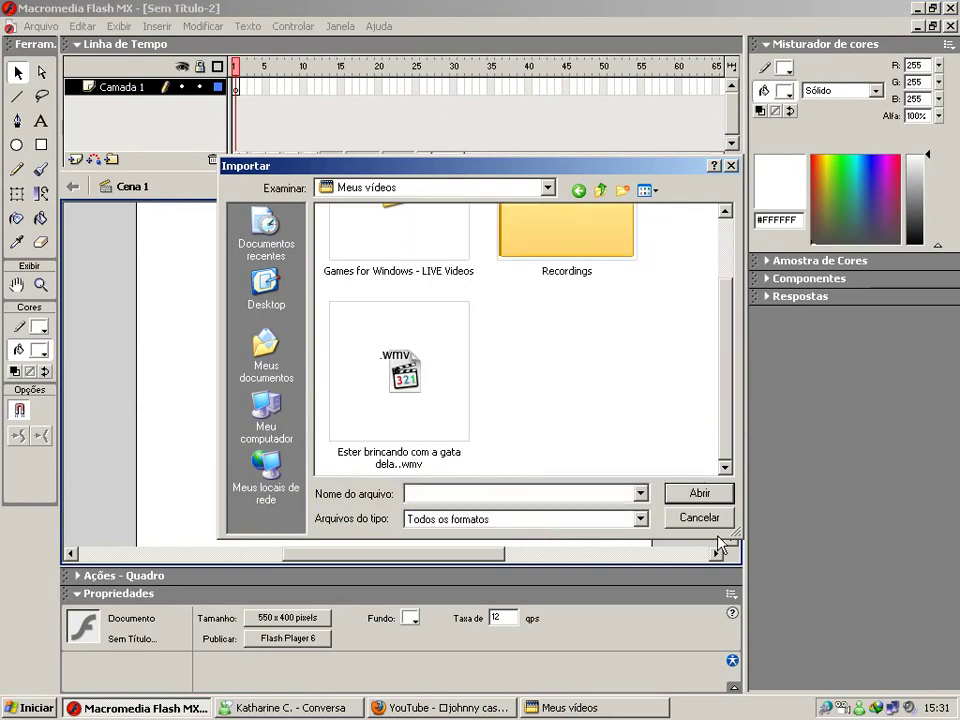
pyautogui.press('Escape')
# Launch Any Video Converter Professional from the AnvSoft group of installed programs
pyautogui.click(30, 708)
pyautogui.click(128, 640)
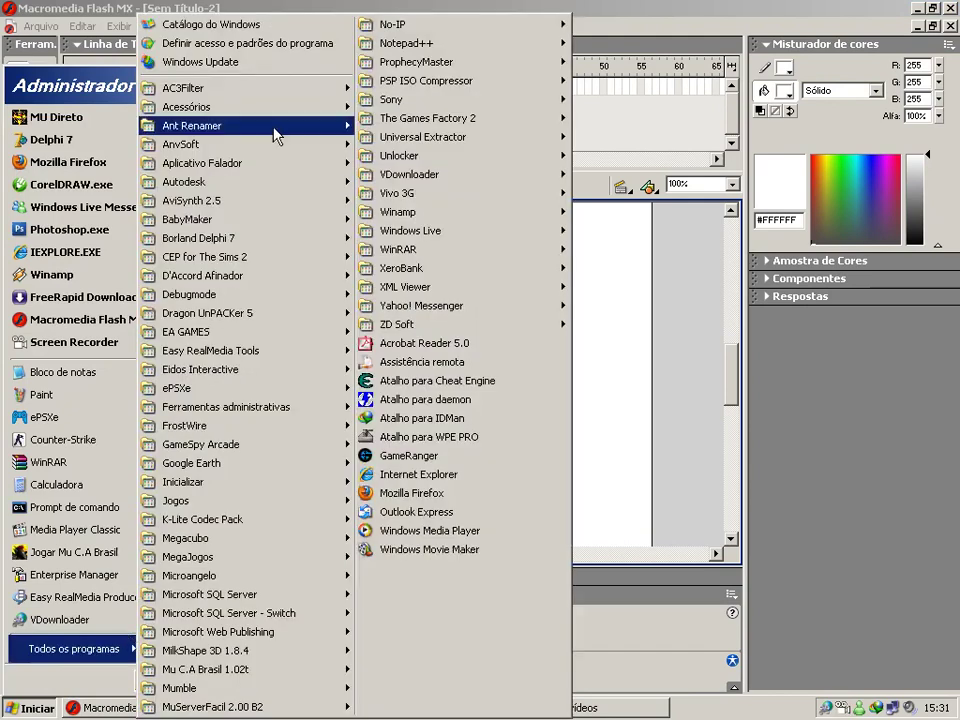
pyautogui.moveTo(321, 148)
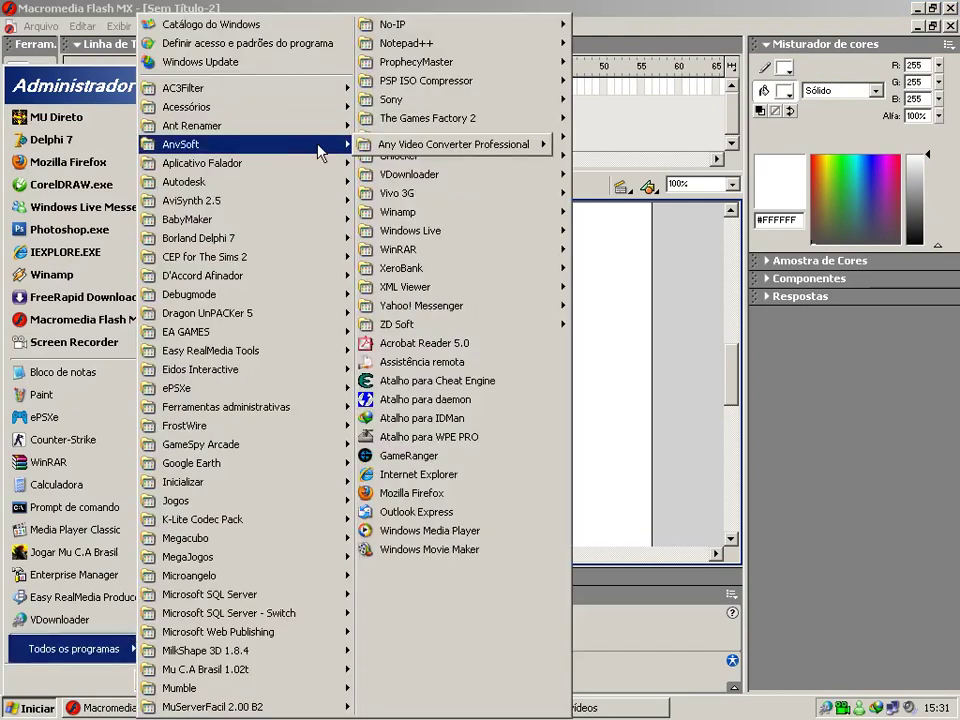
pyautogui.moveTo(460, 144)
pyautogui.click(645, 147)
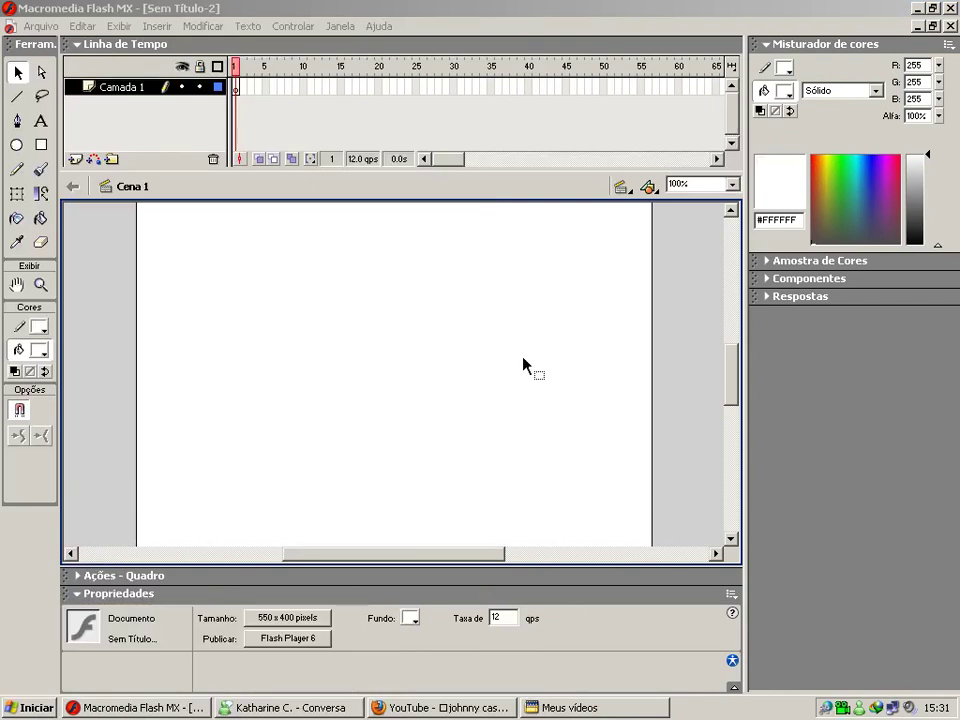
# Select the "june carter cash and johnny cash It Ain't Me Babe" mp4 in Meus vídeos and dismiss the converter's update notice
pyautogui.click(192, 708)
pyautogui.click(194, 708)
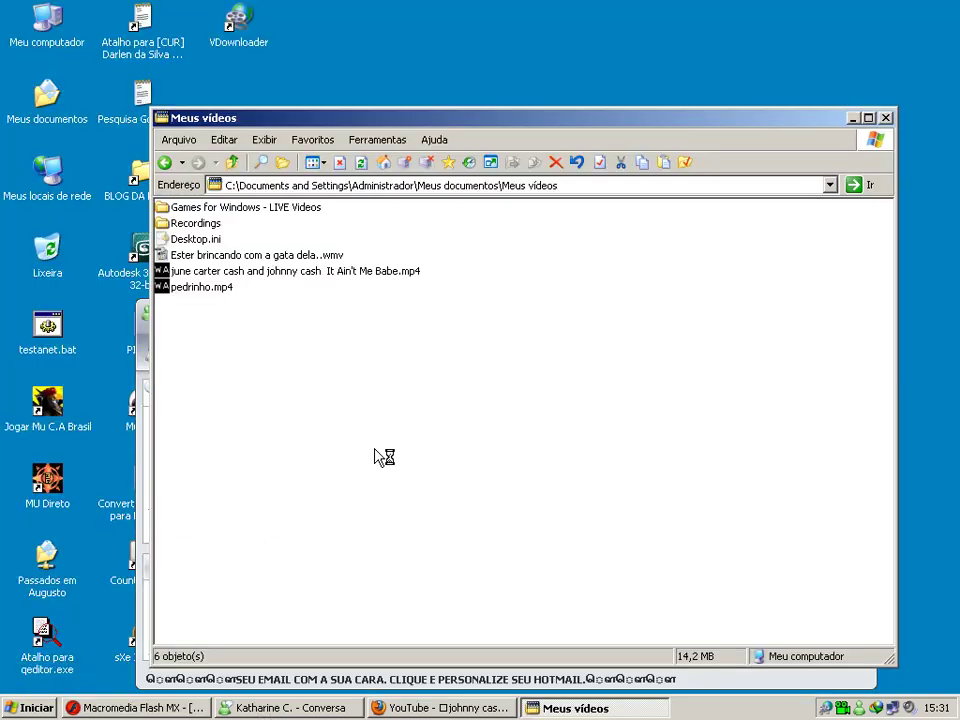
pyautogui.click(306, 272)
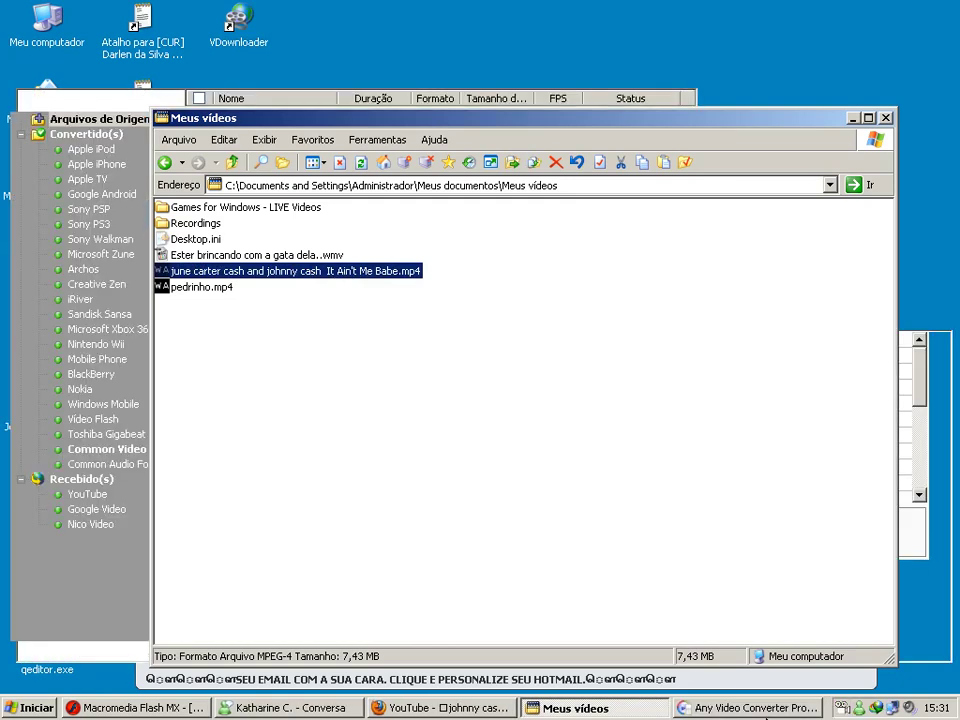
pyautogui.click(772, 707)
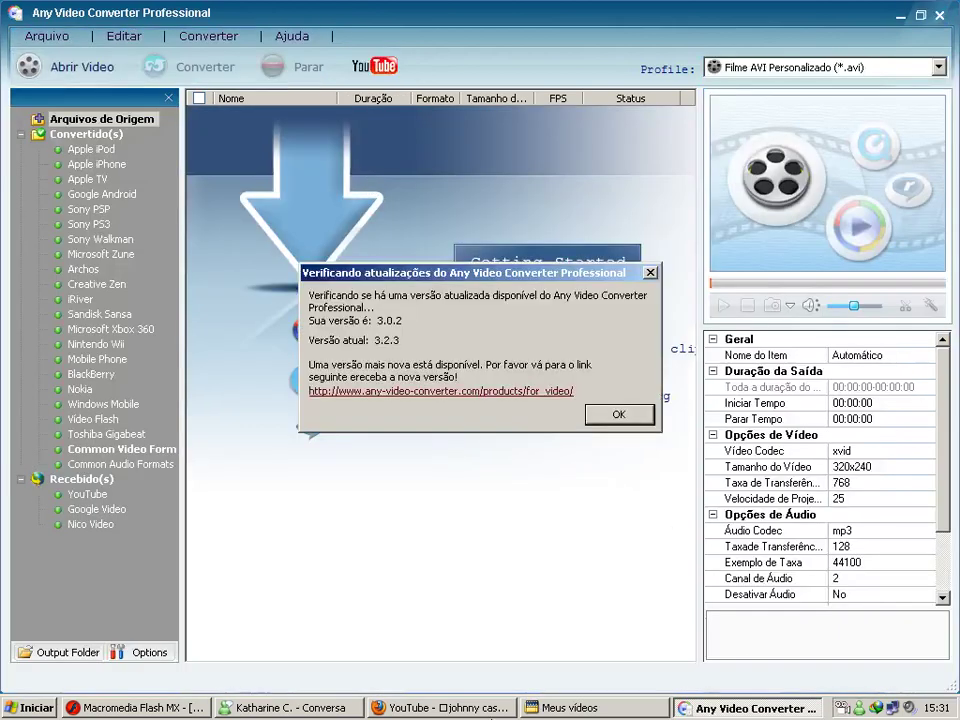
pyautogui.click(615, 413)
# Add the selected mp4 from the Meus vídeos folder to the file list of Any Video Converter Professional
pyautogui.click(270, 708)
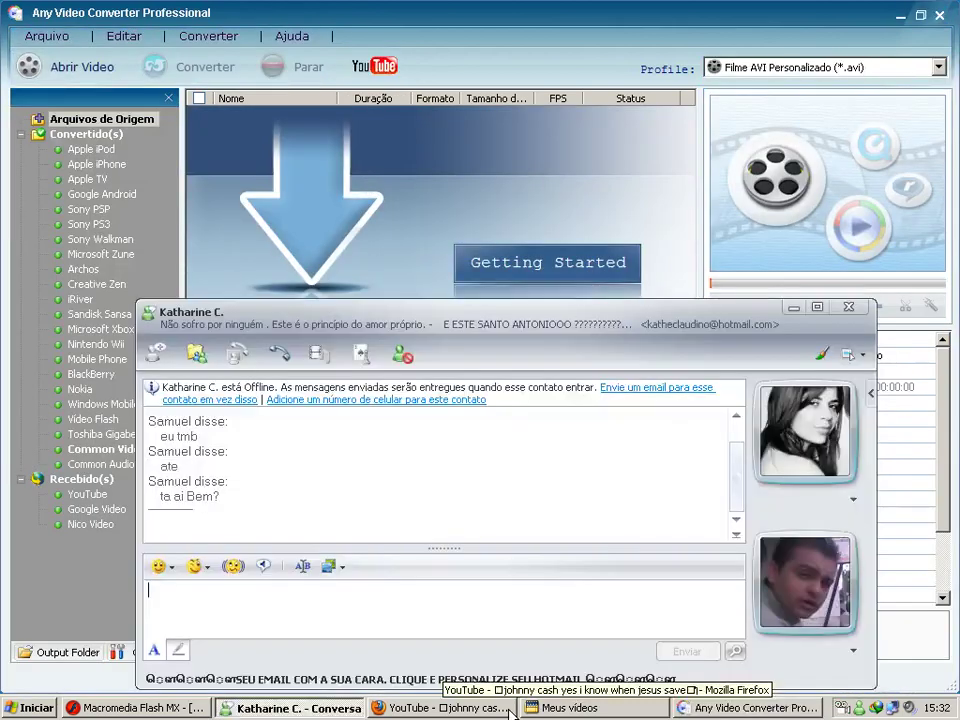
pyautogui.click(570, 708)
pyautogui.moveTo(220, 273); pyautogui.dragTo(388, 15)
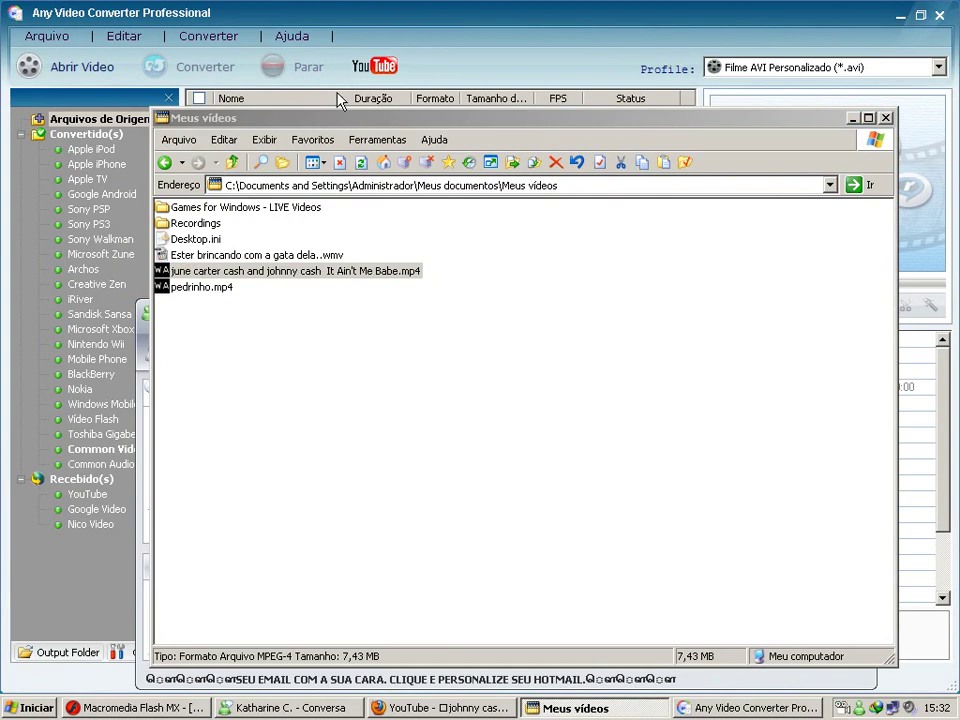
pyautogui.click(735, 707)
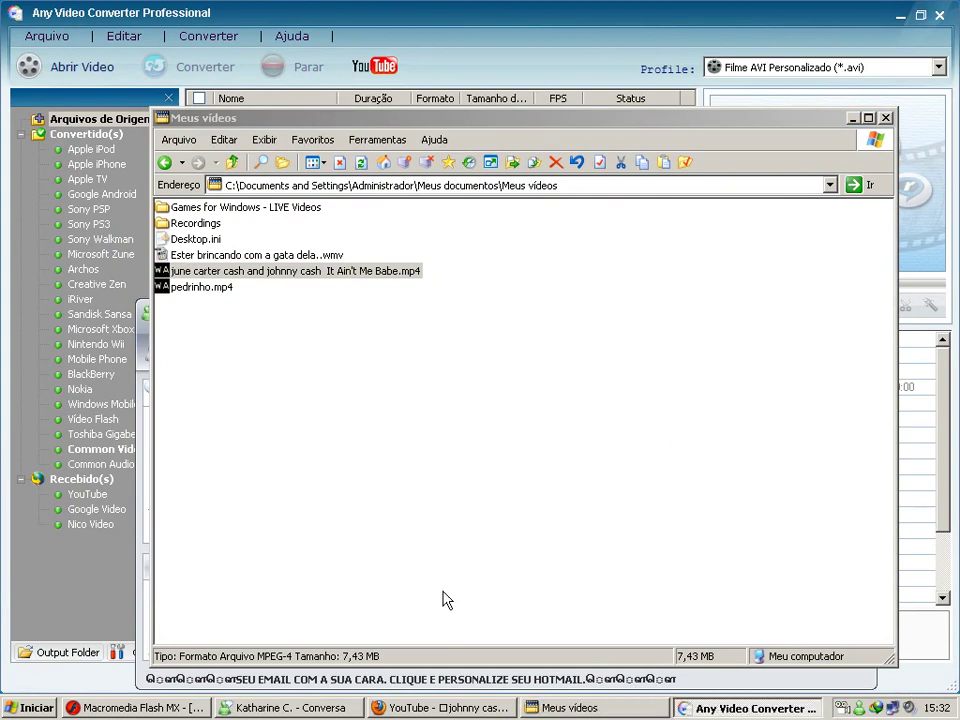
pyautogui.moveTo(524, 505); pyautogui.dragTo(279, 124)
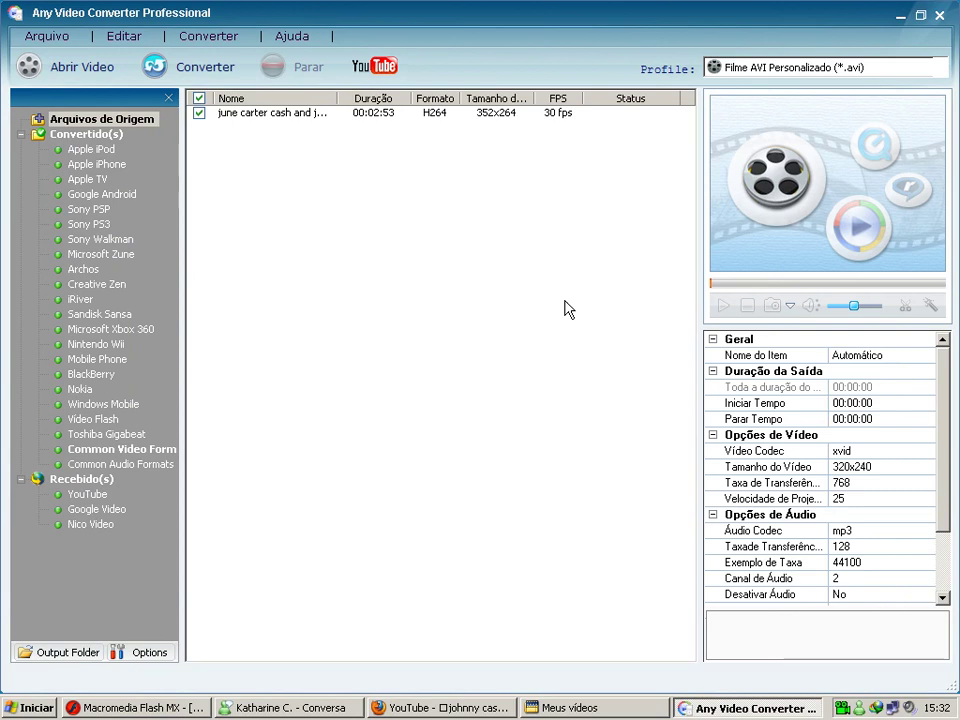
# Look through the available audio codecs in the output settings and choose mp3
pyautogui.scroll(-2, 941, 456)
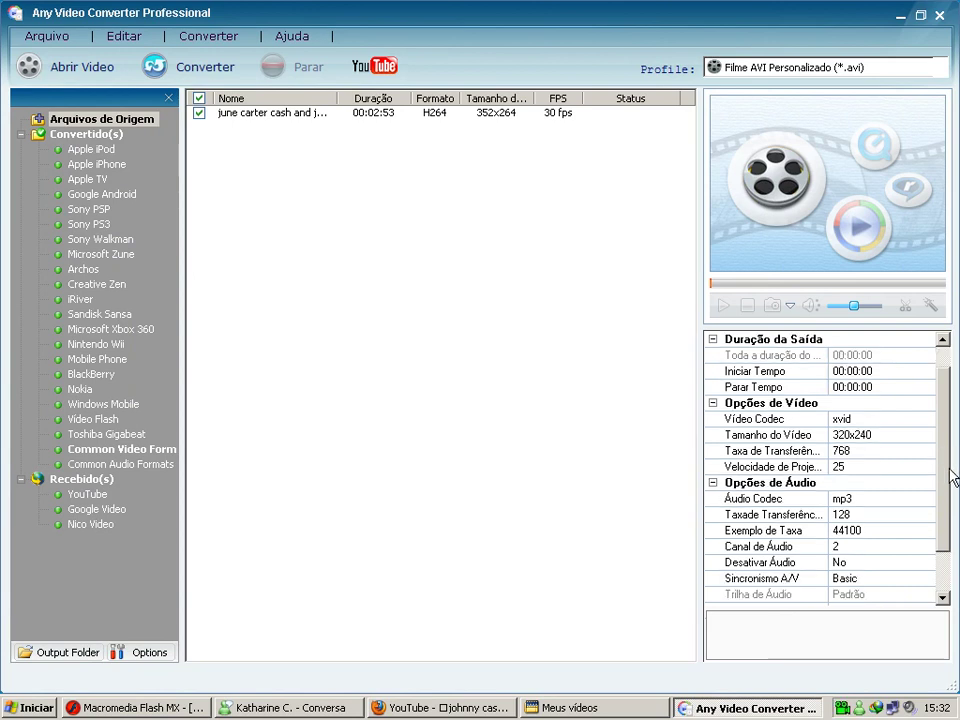
pyautogui.click(885, 466)
pyautogui.click(929, 468)
pyautogui.click(930, 469)
pyautogui.click(929, 468)
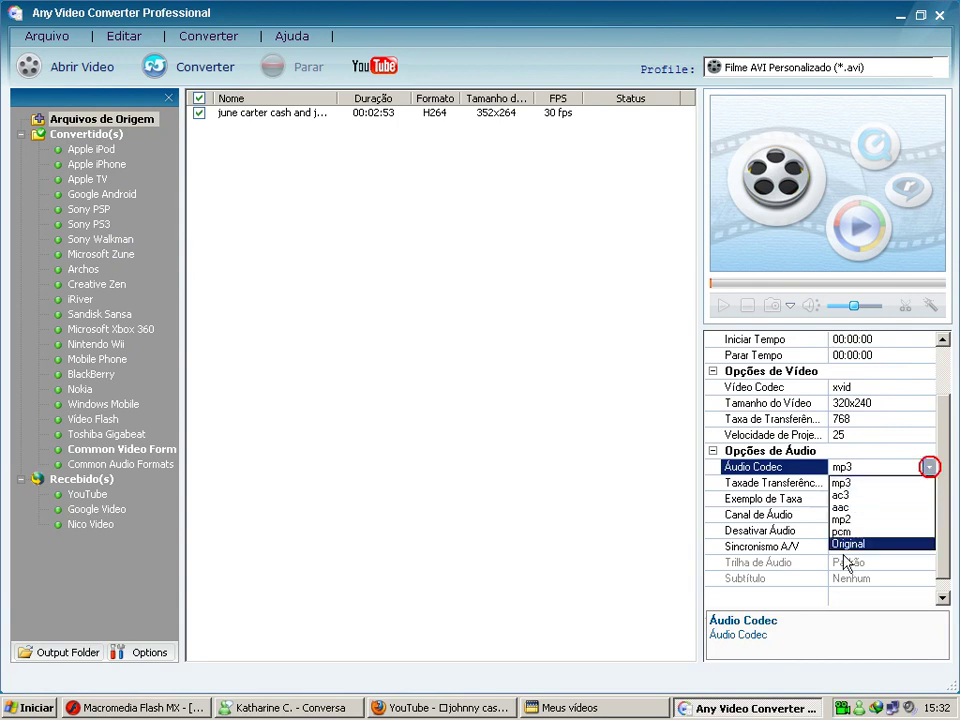
pyautogui.click(866, 486)
pyautogui.click(639, 470)
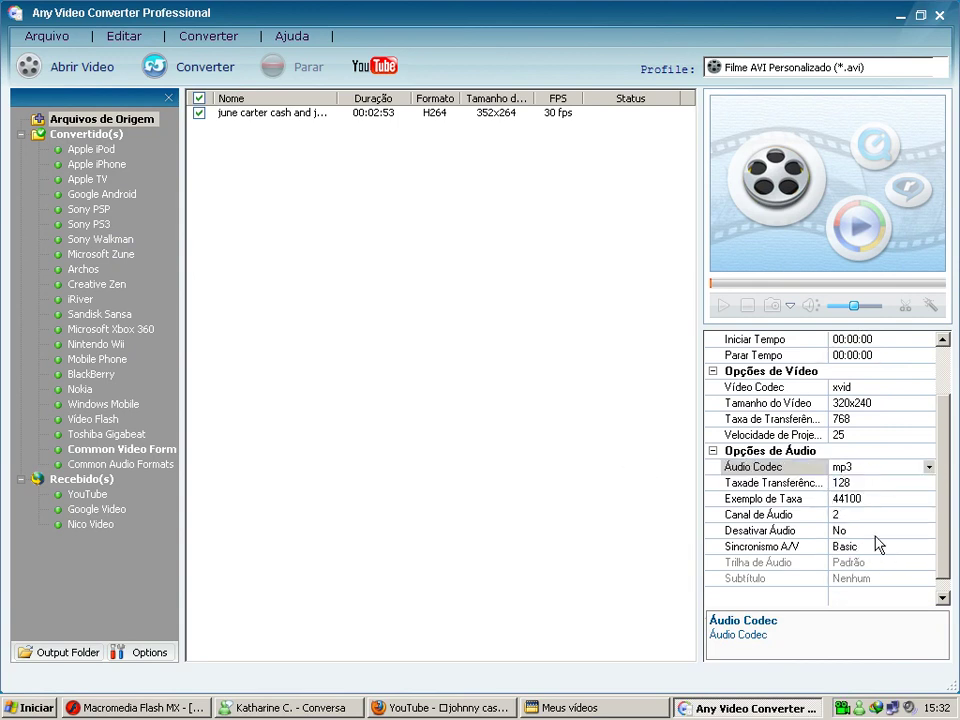
# Set Desativar Áudio to Yes and convert the video with the Filme AVI Personalizado (*.avi) profile
pyautogui.click(864, 530)
pyautogui.click(929, 531)
pyautogui.click(858, 557)
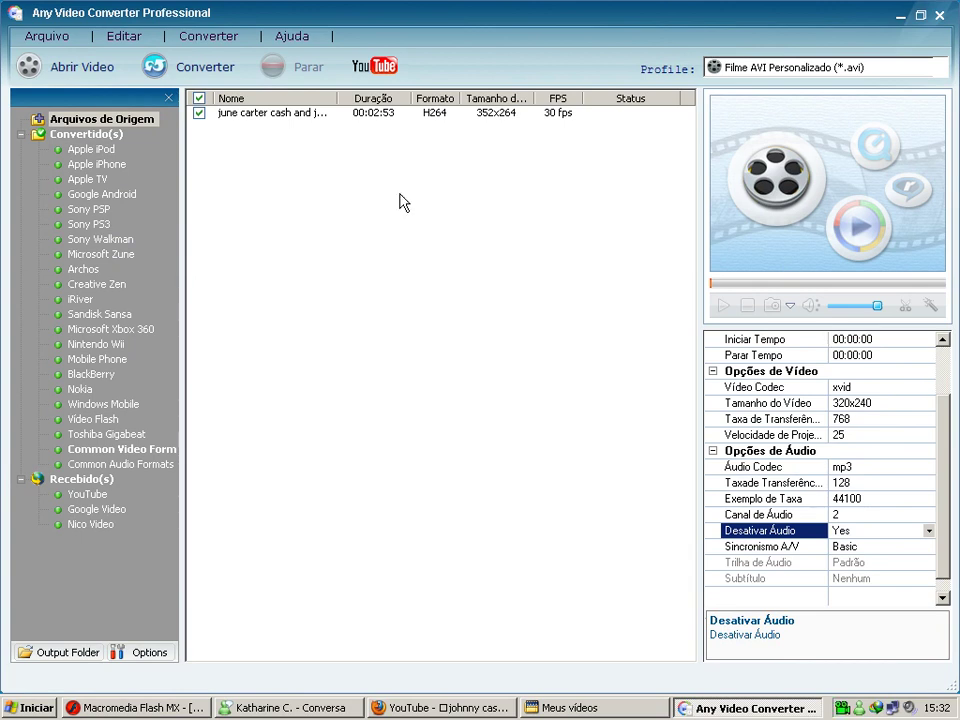
pyautogui.click(185, 74)
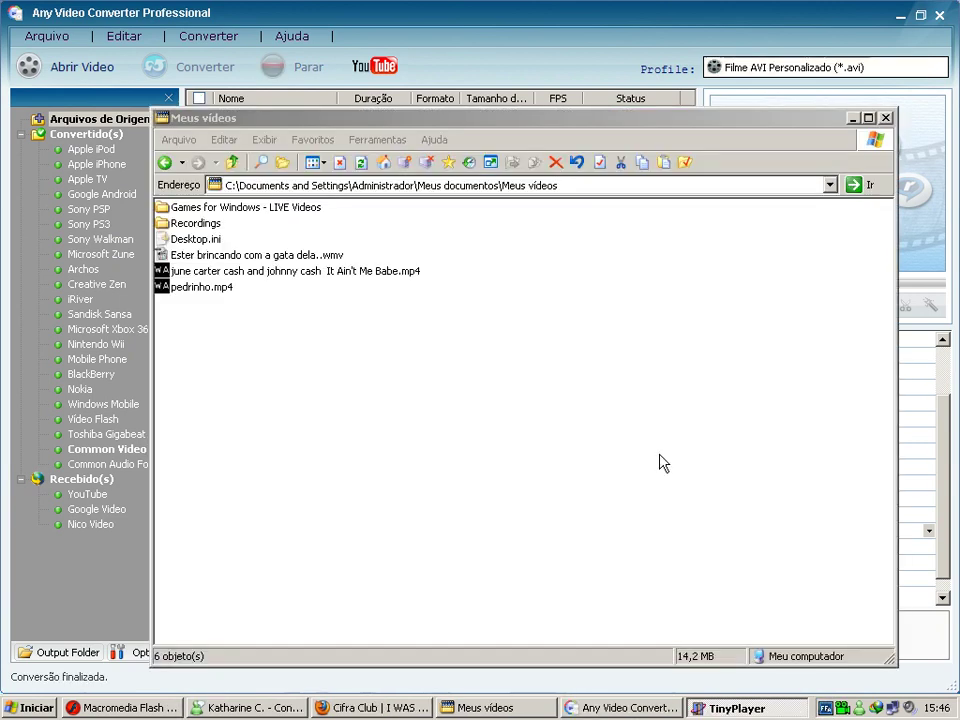
# Close TinyPlayer and switch back to Any Video Converter Professional
pyautogui.rightClick(714, 708)
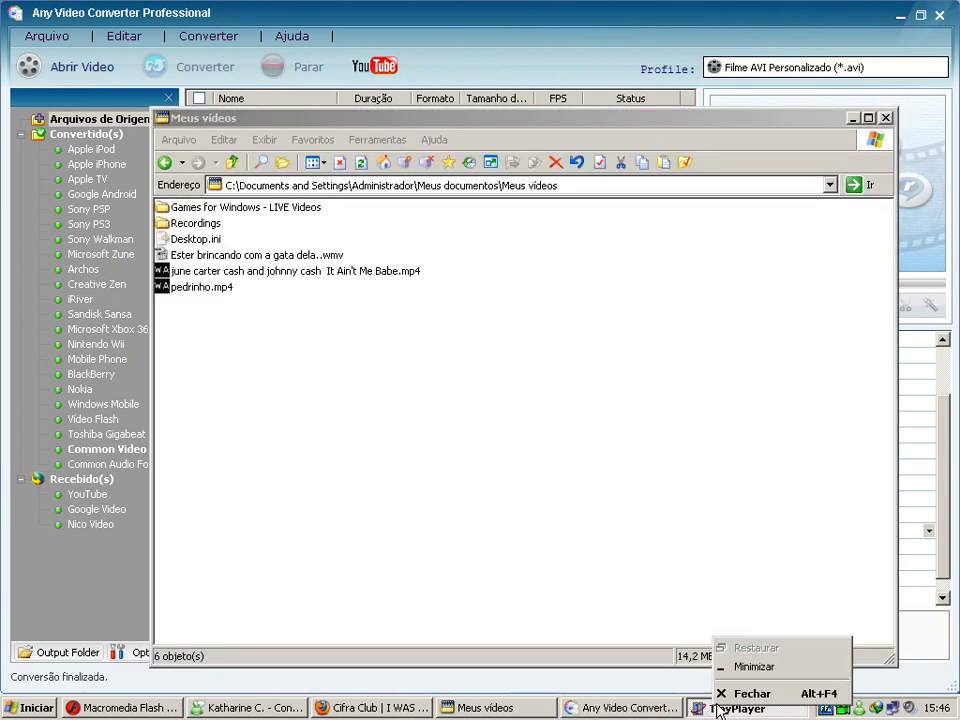
pyautogui.click(746, 693)
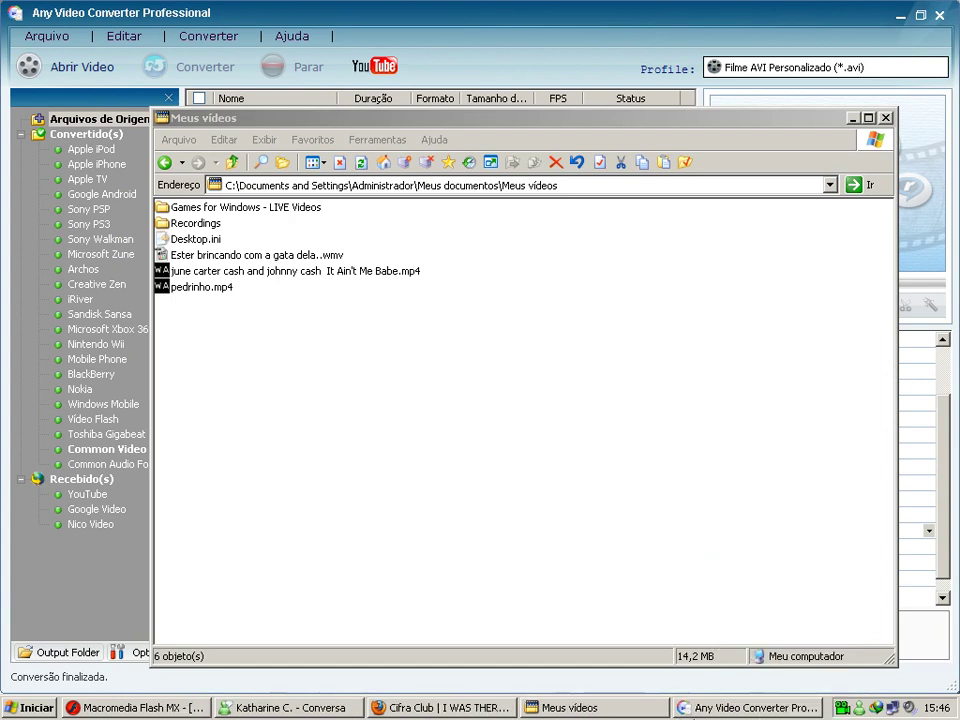
pyautogui.hotkey('alt', 'Tab')
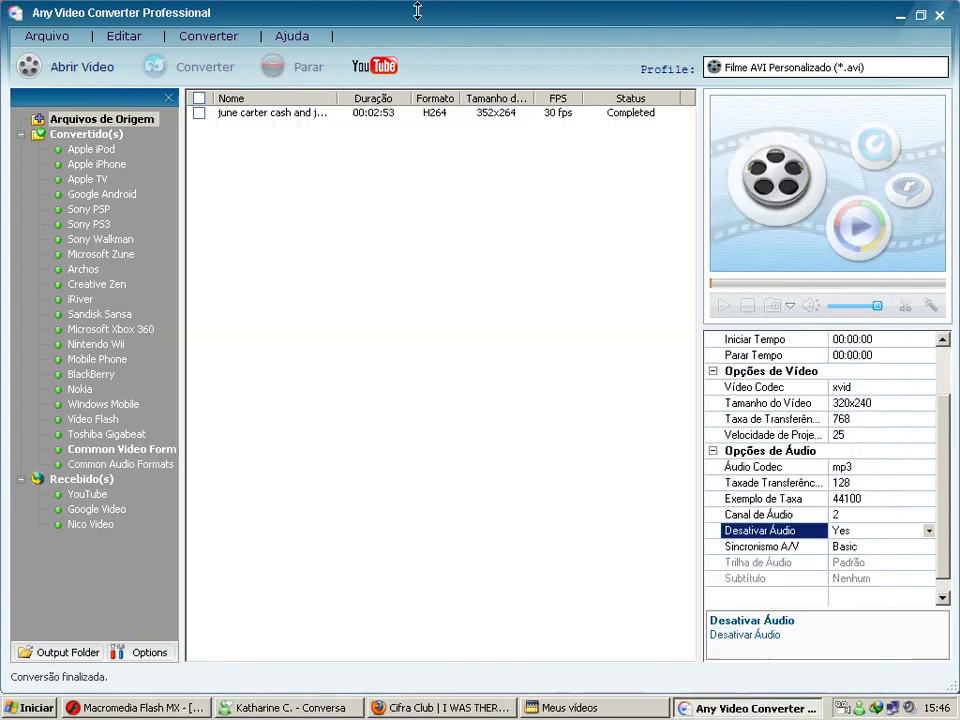
# Open the destination folder of the converted video from its entry in the file list
pyautogui.click(300, 122)
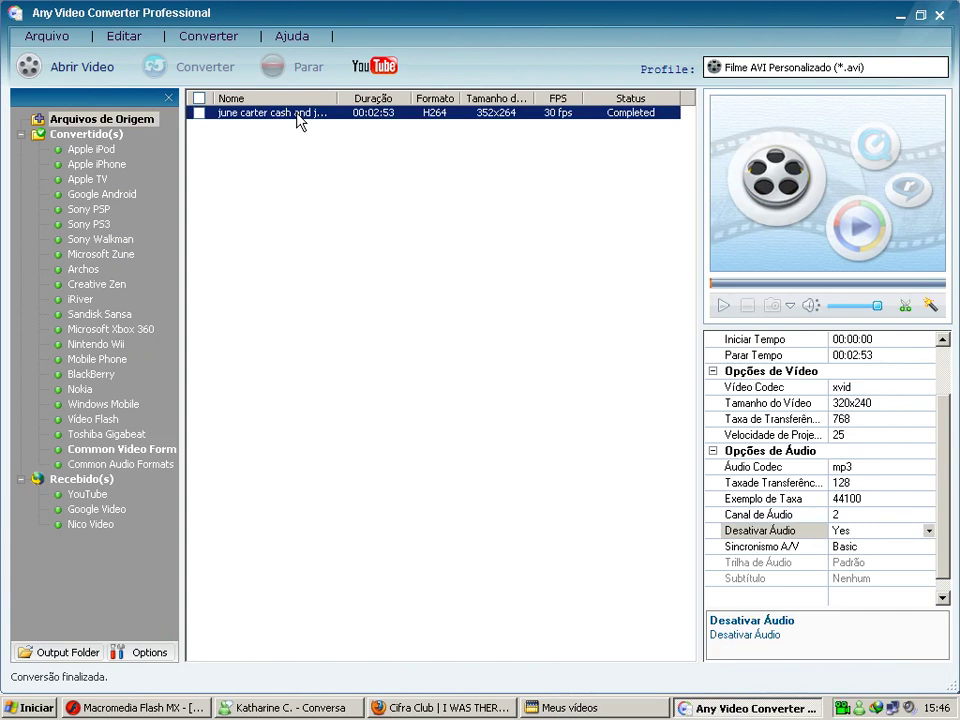
pyautogui.rightClick(298, 116)
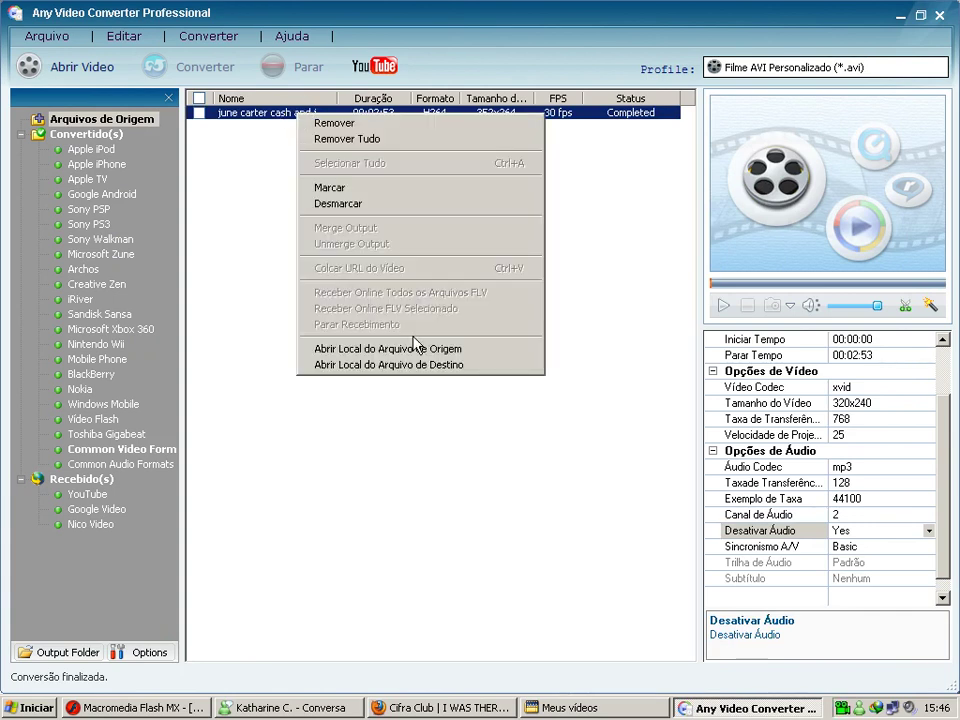
pyautogui.click(420, 365)
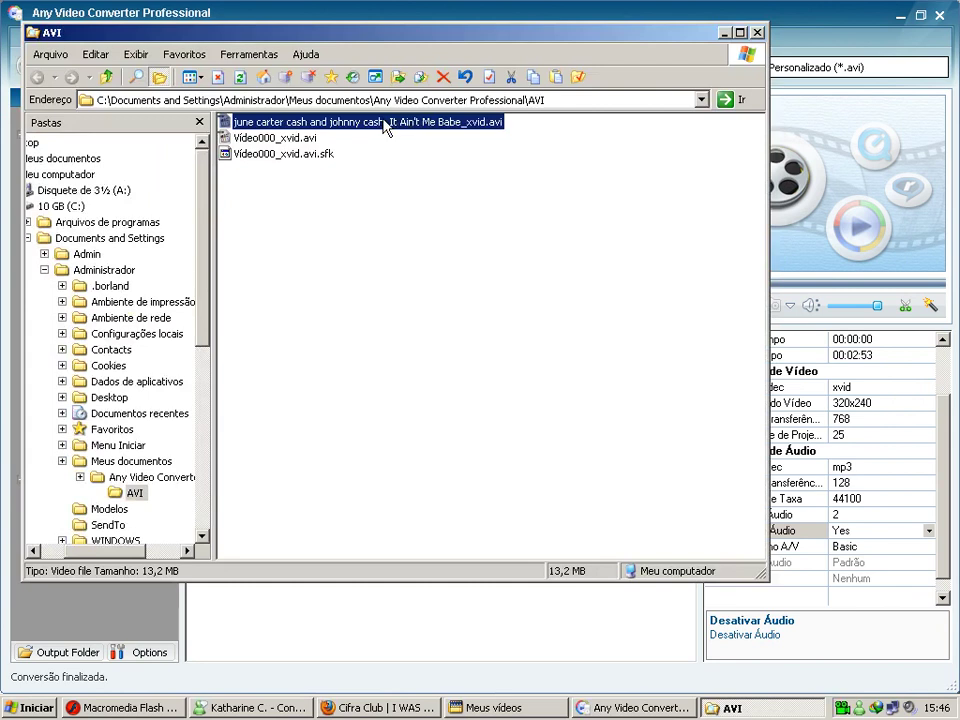
# Transfer the converted _xvid.avi file from the AVI output folder to Meus vídeos and close Any Video Converter Professional
pyautogui.moveTo(385, 127); pyautogui.dragTo(343, 467)
pyautogui.click(352, 474)
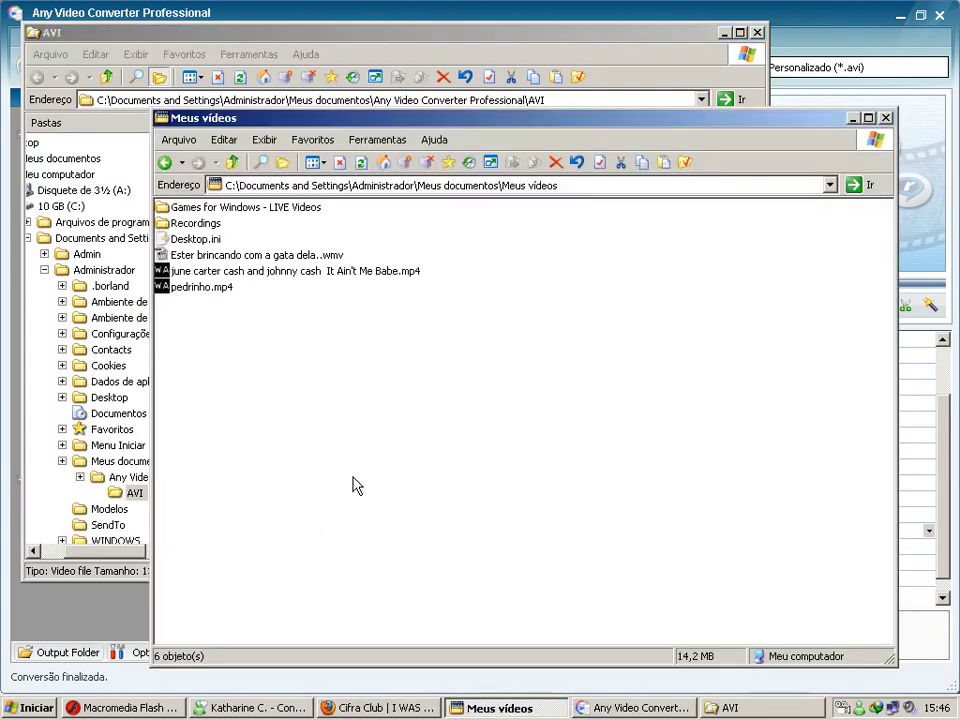
pyautogui.click(757, 34)
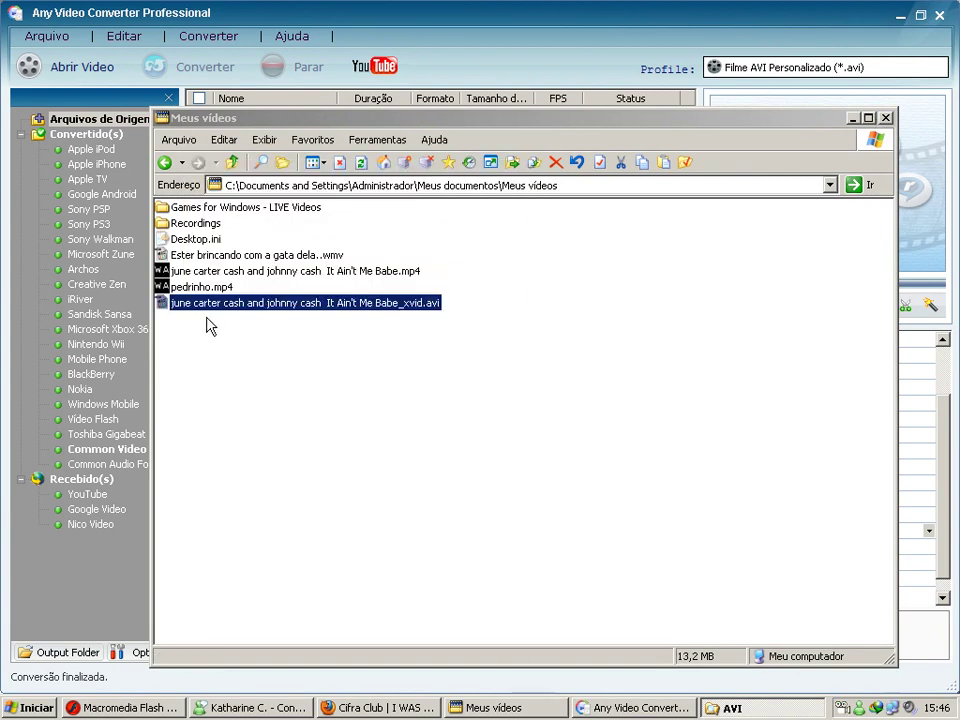
pyautogui.click(503, 303)
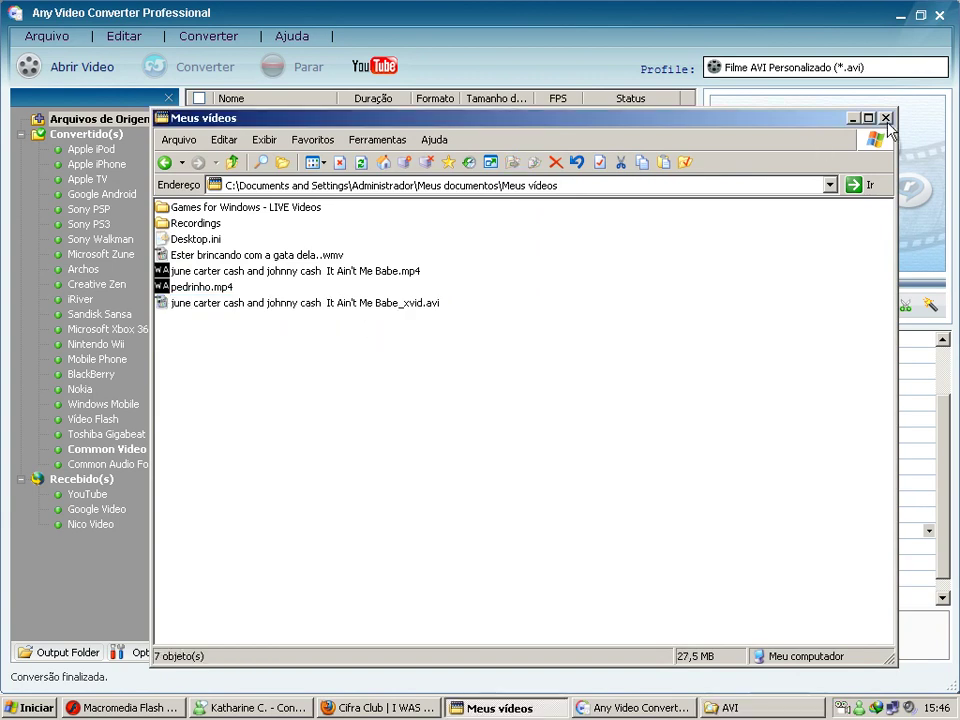
pyautogui.click(940, 15)
pyautogui.click(403, 51)
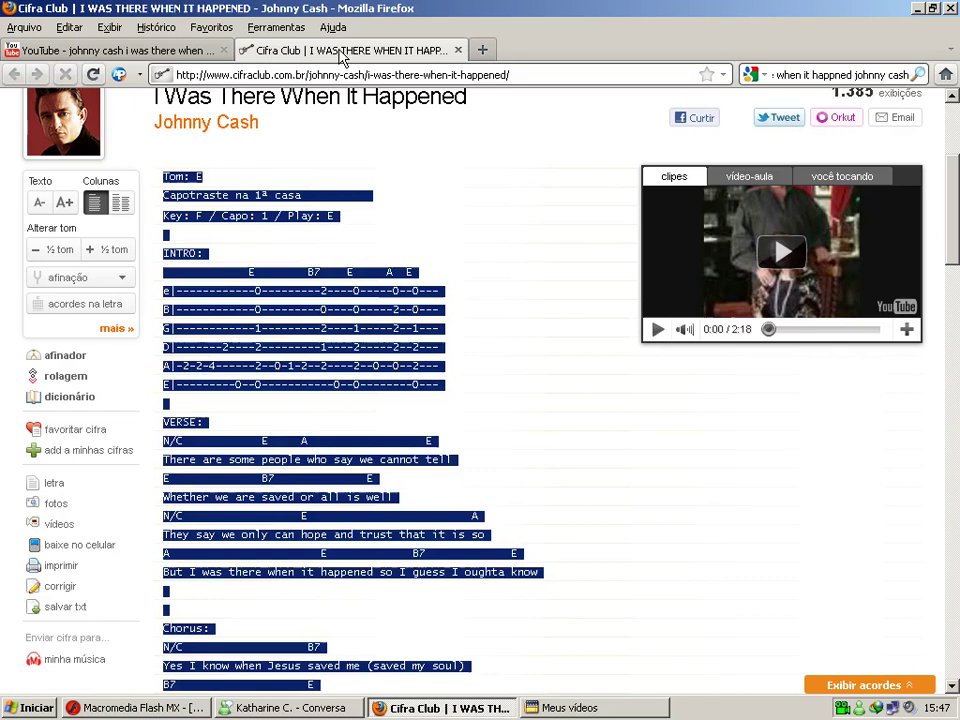
pyautogui.hotkey('ctrl', 'pageup')
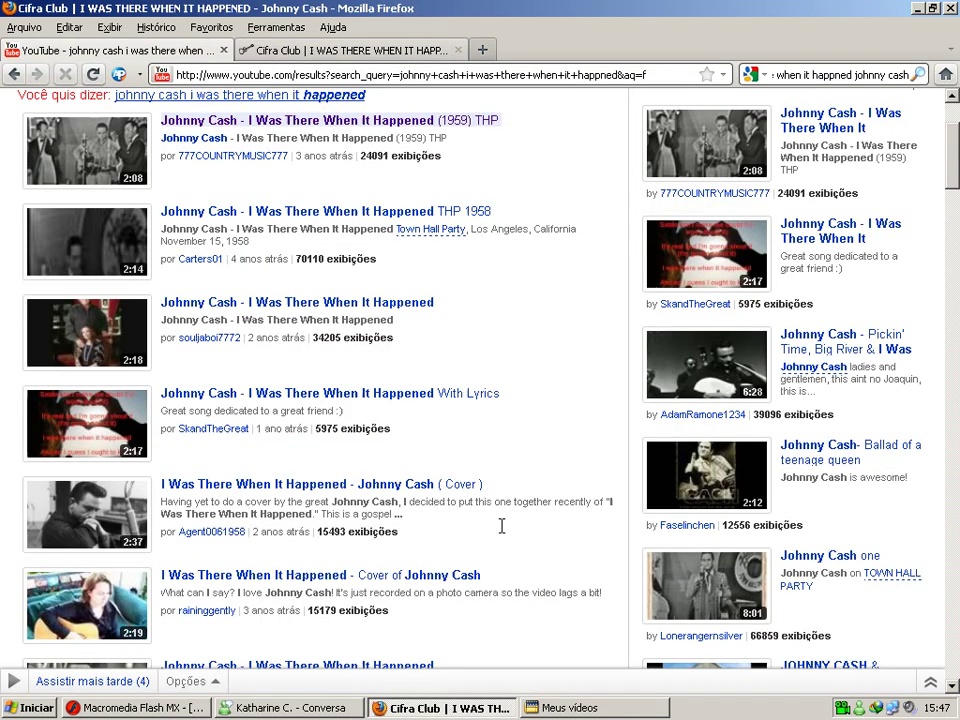
pyautogui.click(410, 707)
# In Macromedia Flash MX, import "june carter cash and johnny cash It Ain't Me Babe_xvid.avi" from Meus vídeos inside Meus documentos
pyautogui.click(200, 707)
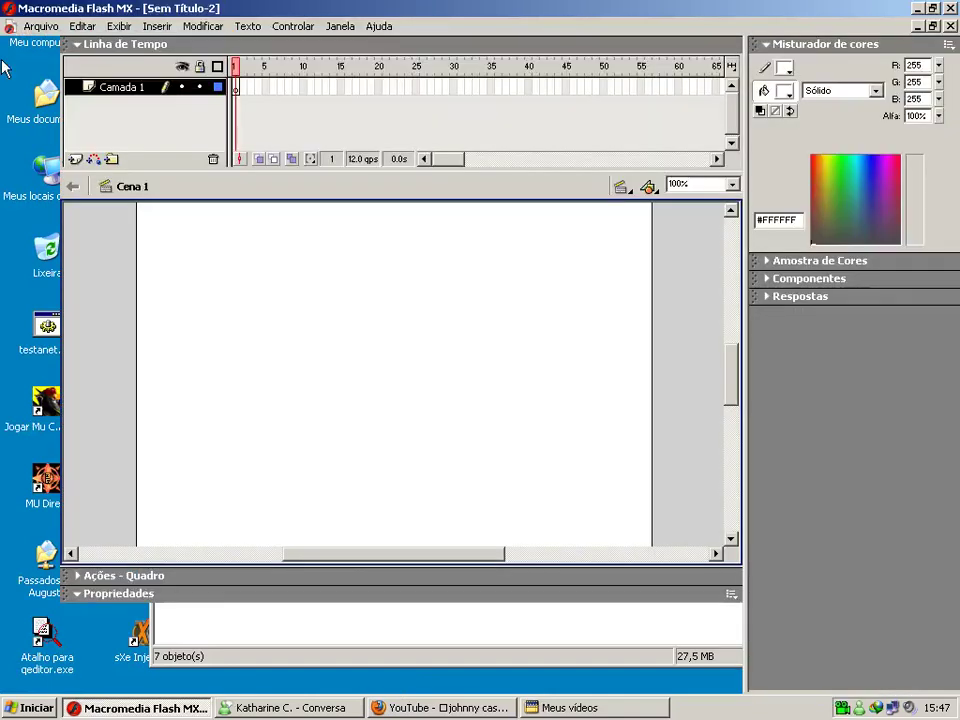
pyautogui.click(42, 27)
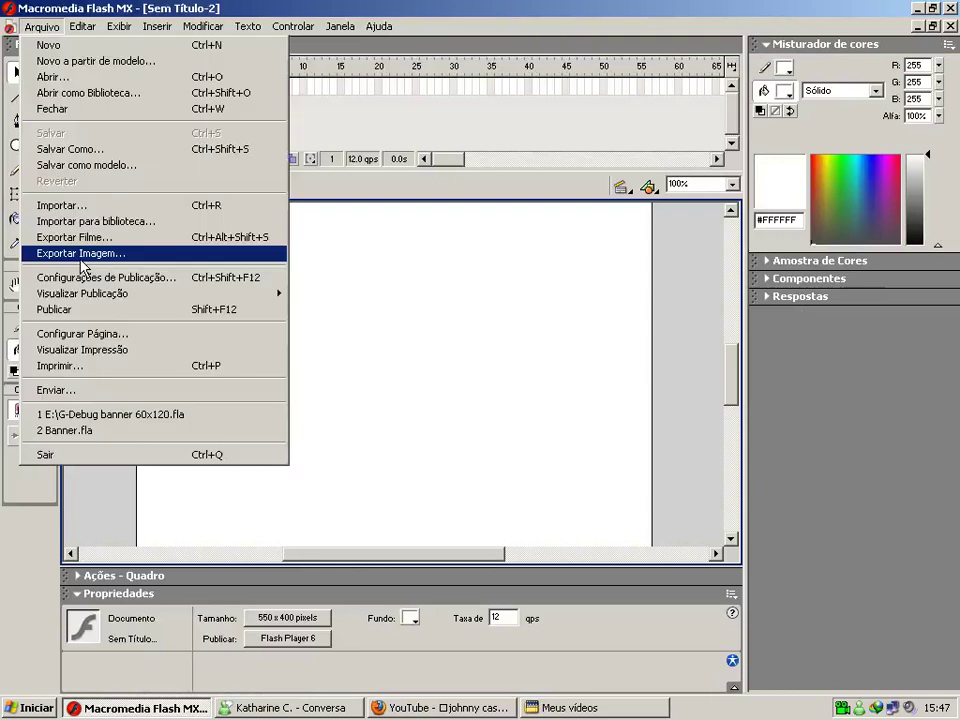
pyautogui.click(97, 207)
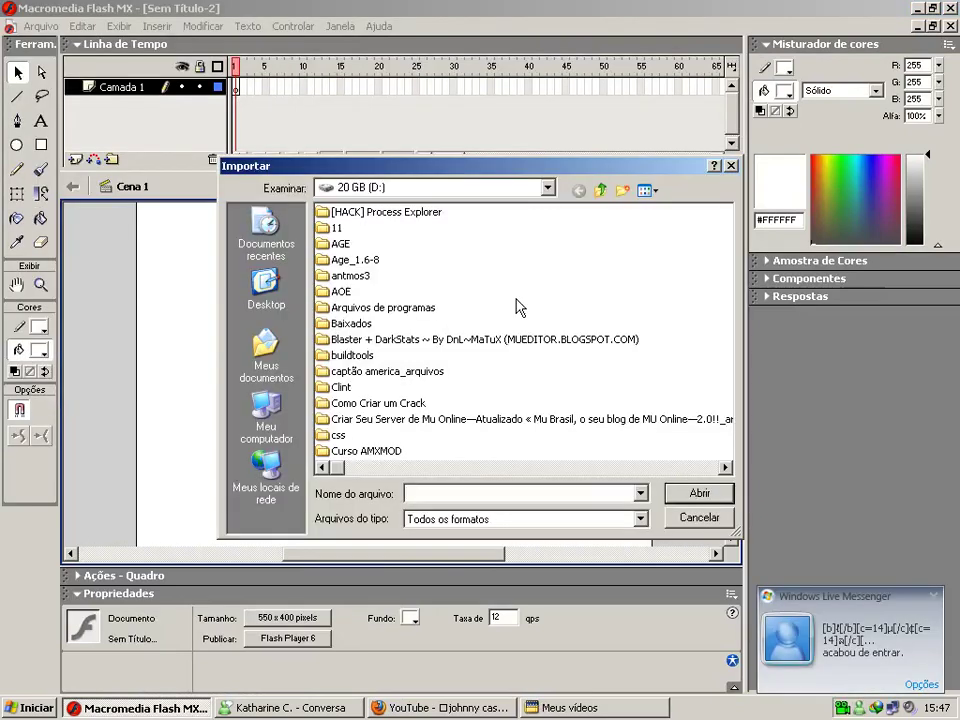
pyautogui.click(265, 362)
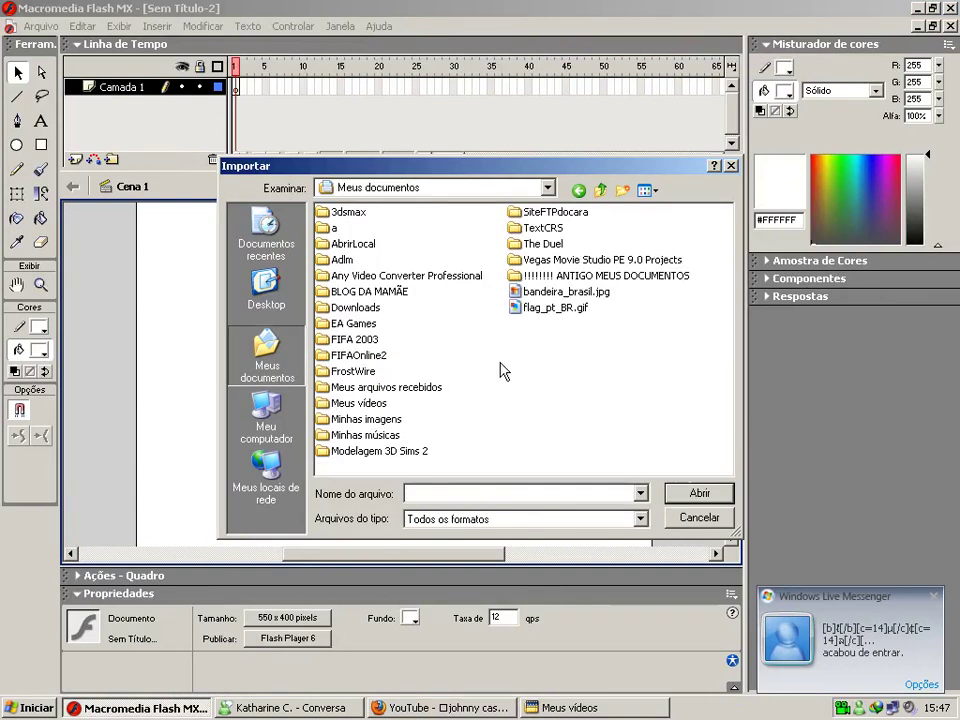
pyautogui.doubleClick(362, 402)
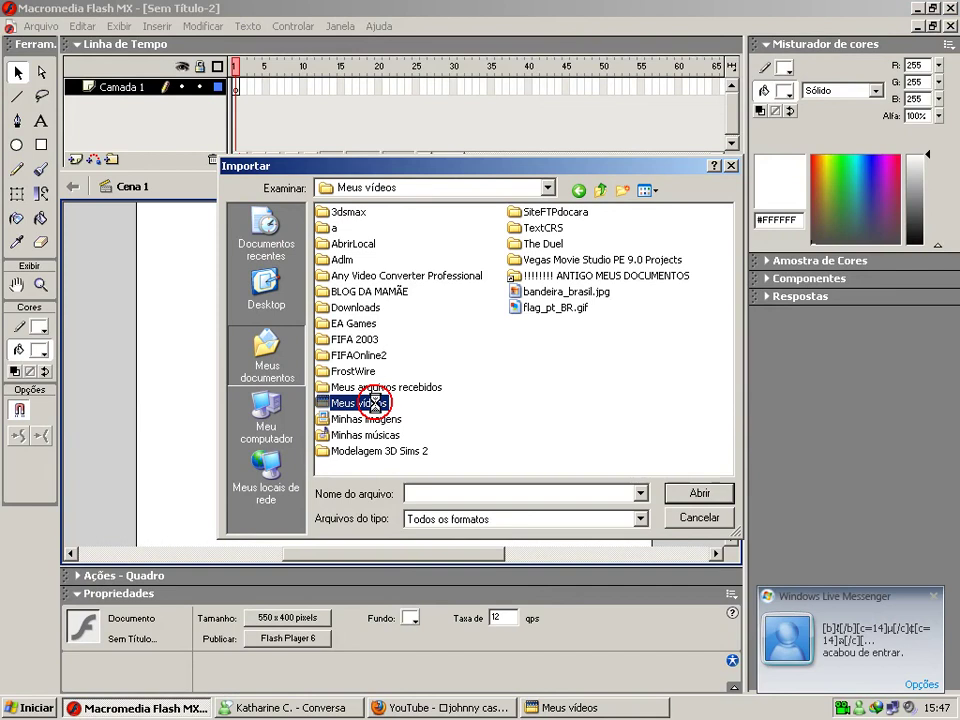
pyautogui.scroll(-2, 640, 380)
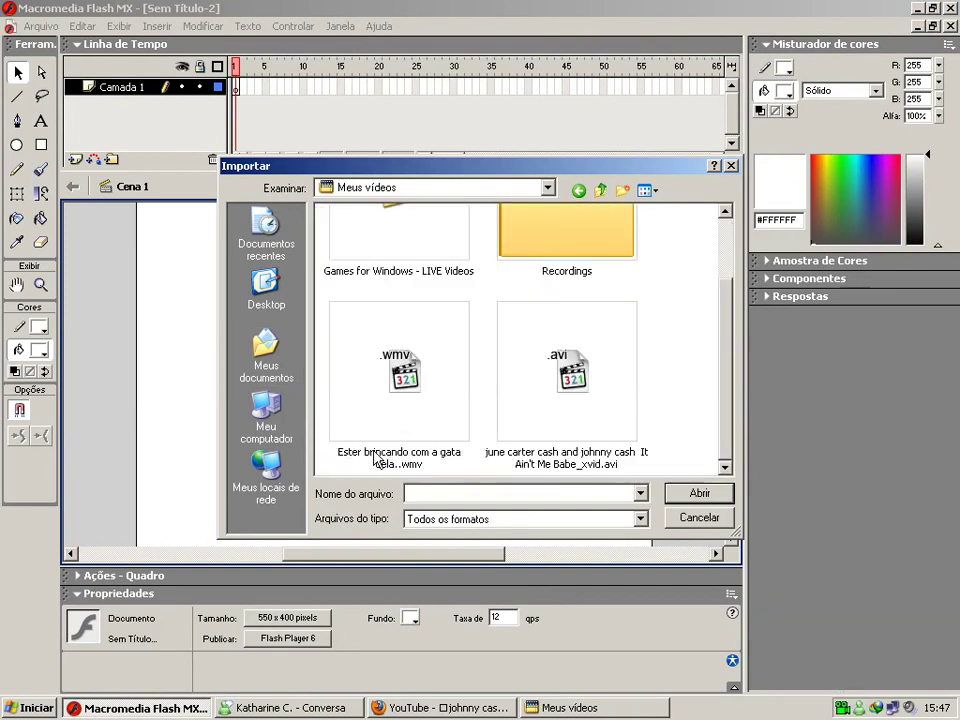
pyautogui.click(600, 412)
pyautogui.click(674, 503)
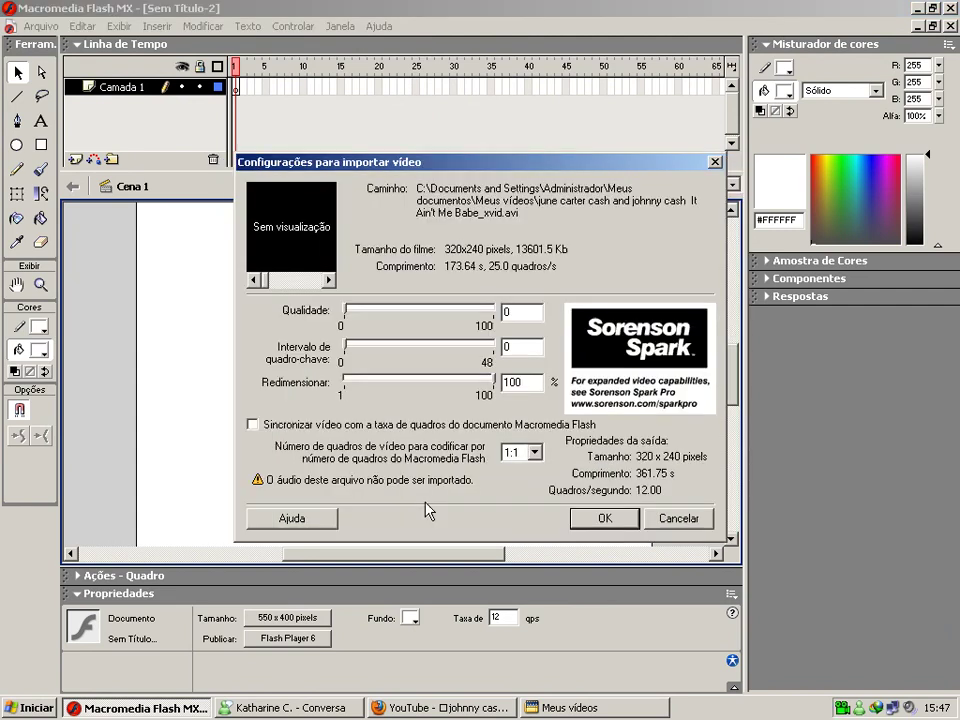
# Set the video import quality to 50 and import the video onto the stage
pyautogui.moveTo(347, 313); pyautogui.dragTo(422, 316)
pyautogui.moveTo(421, 310)
pyautogui.mouseDown()
pyautogui.moveTo(411, 311)
pyautogui.moveTo(421, 311)
pyautogui.mouseUp()
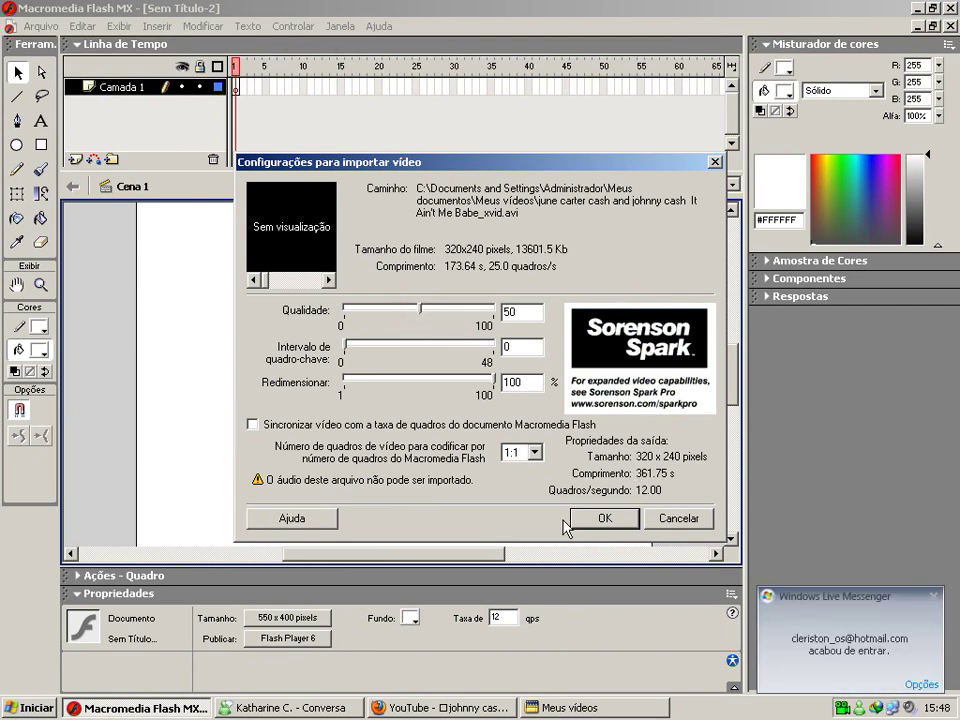
pyautogui.click(603, 517)
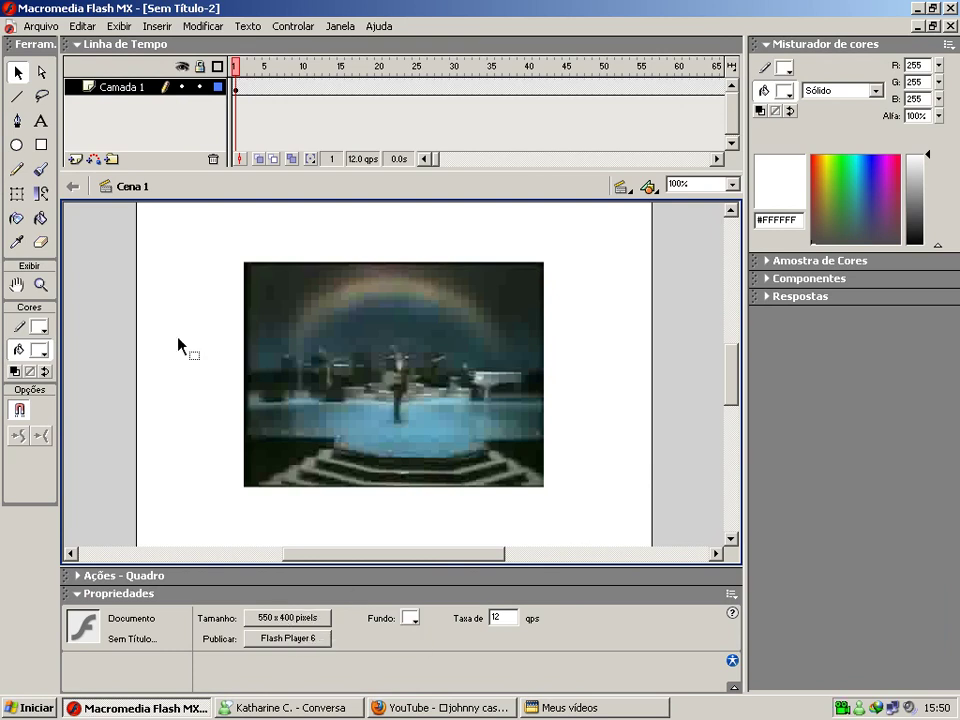
# Try to match the document dimensions to the stage content
pyautogui.click(275, 626)
pyautogui.click(515, 313)
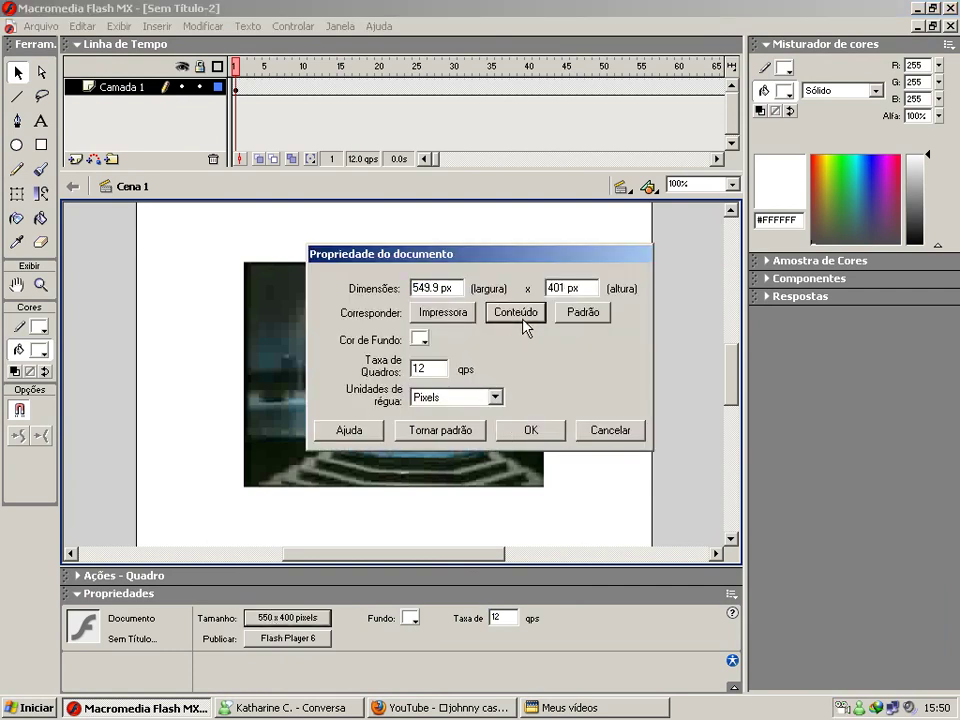
pyautogui.click(518, 430)
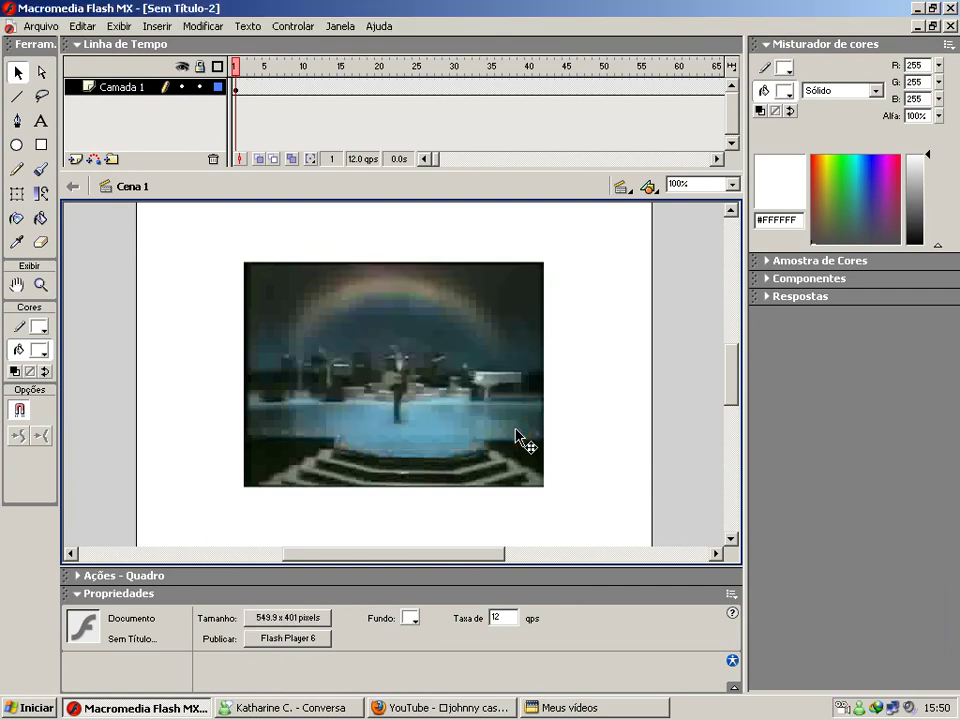
pyautogui.click(290, 618)
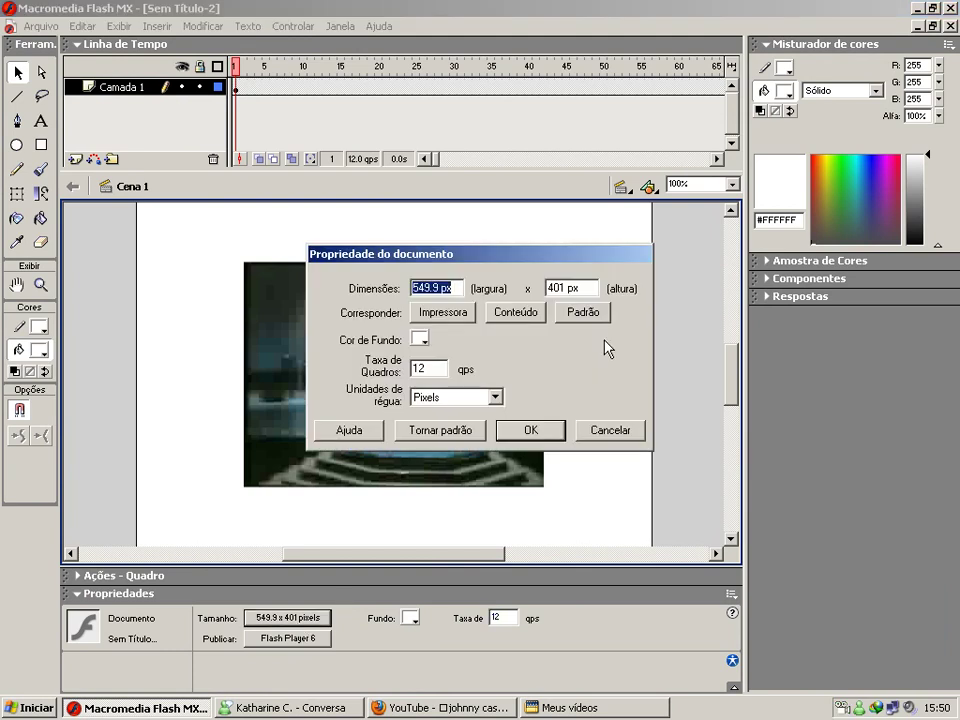
pyautogui.click(514, 313)
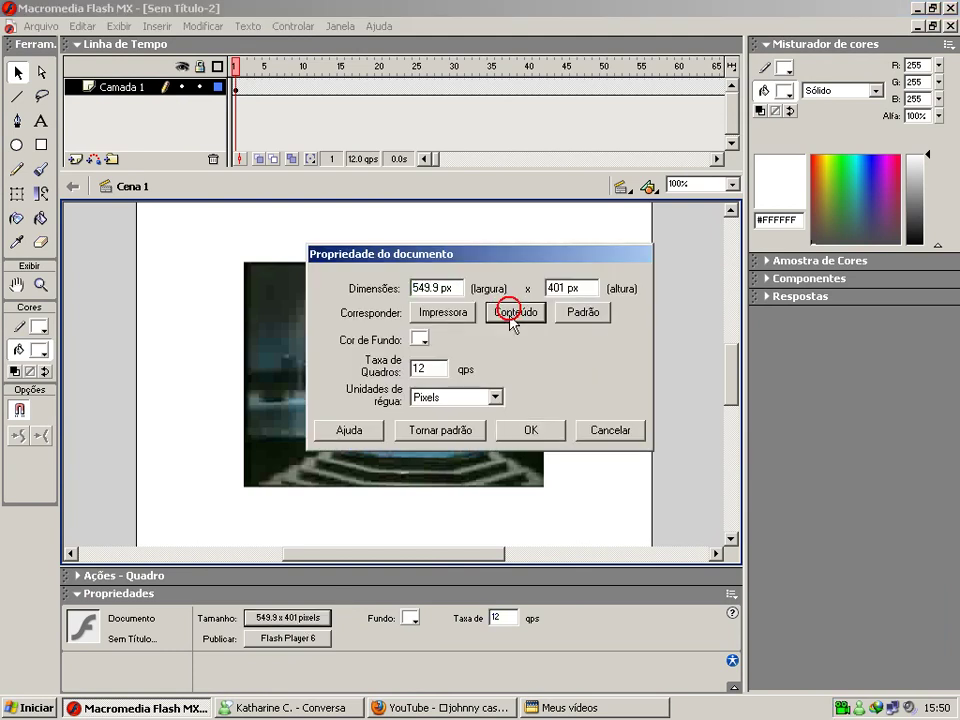
pyautogui.click(524, 430)
# Check the embedded video's dimensions and set the document size to 320 x 240 px
pyautogui.click(347, 411)
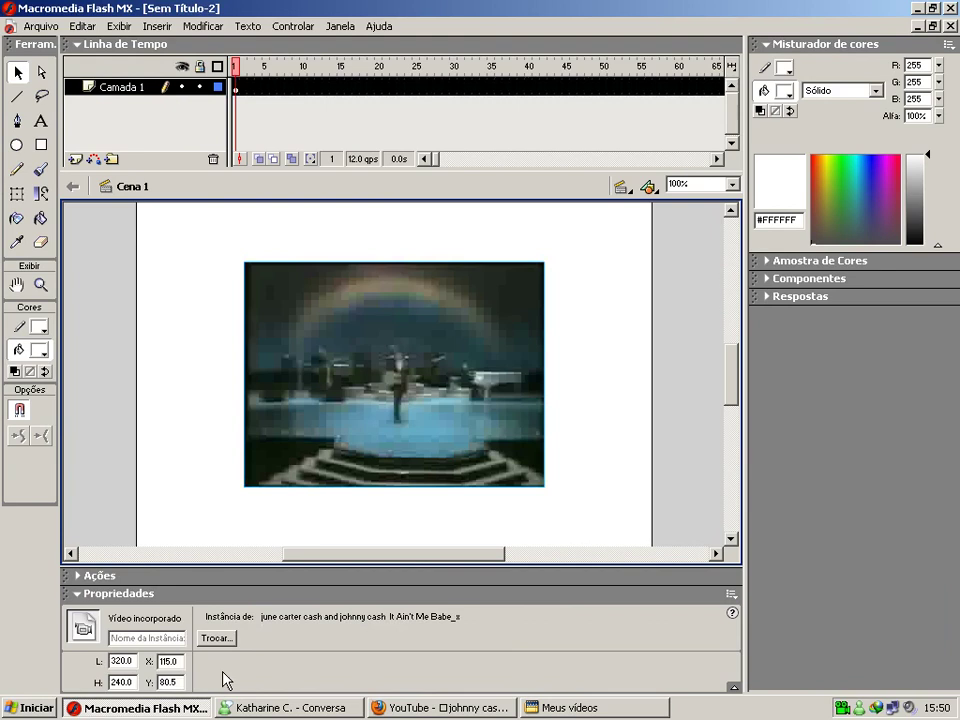
pyautogui.click(167, 405)
pyautogui.click(288, 617)
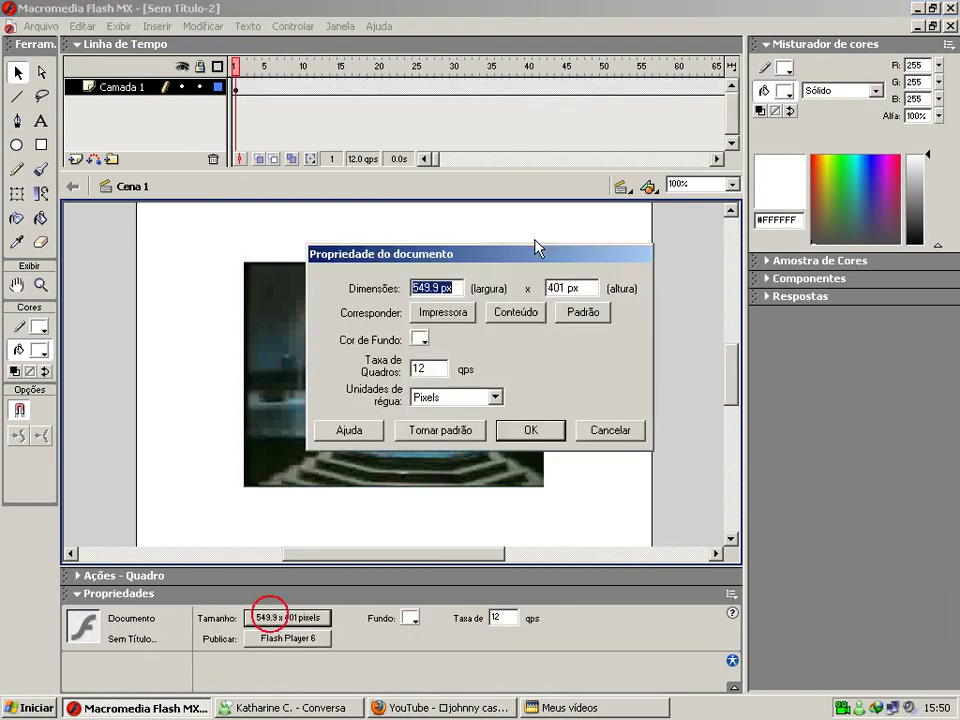
pyautogui.write('320')
pyautogui.click(537, 289)
pyautogui.write('240')
pyautogui.click(544, 429)
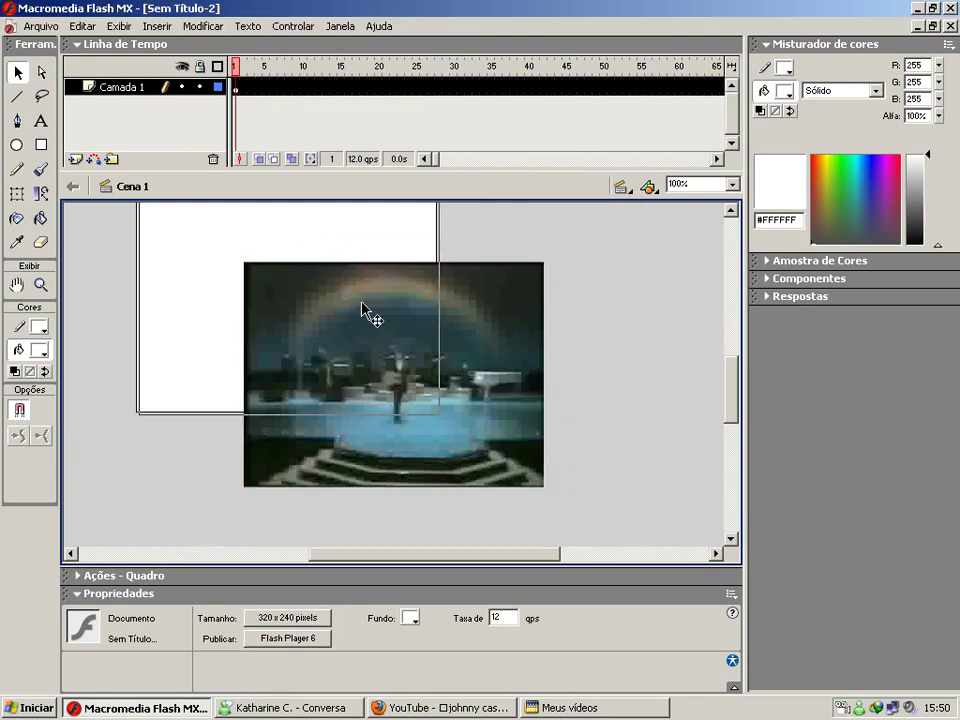
# Move the video to cover the resized stage exactly and set the zoom to Mostrar Tudo
pyautogui.moveTo(360, 308); pyautogui.dragTo(252, 247)
pyautogui.click(582, 368)
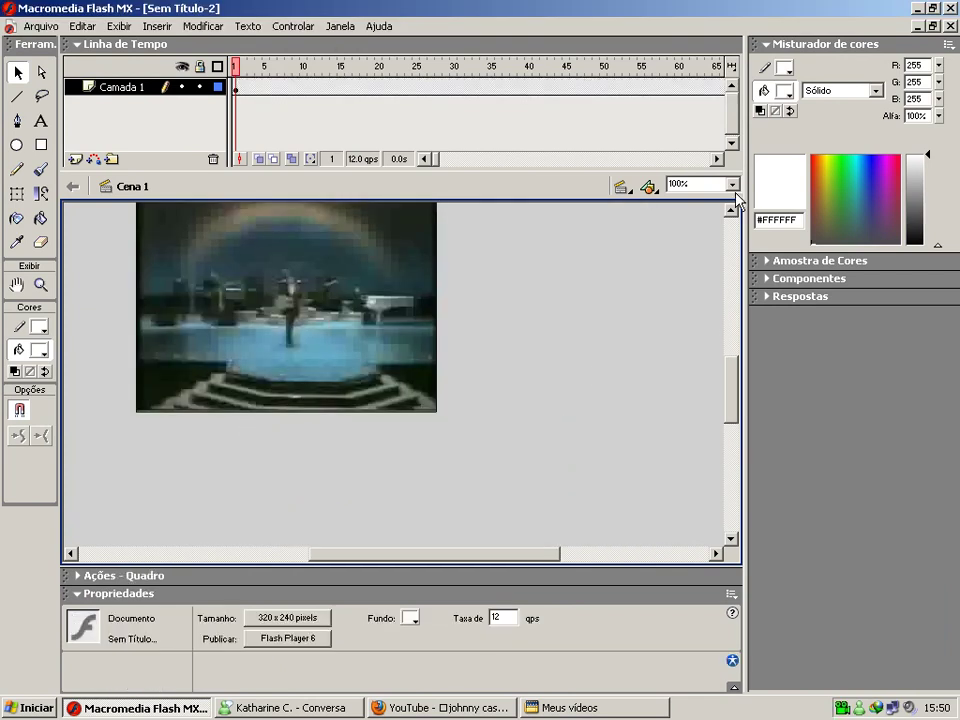
pyautogui.click(732, 184)
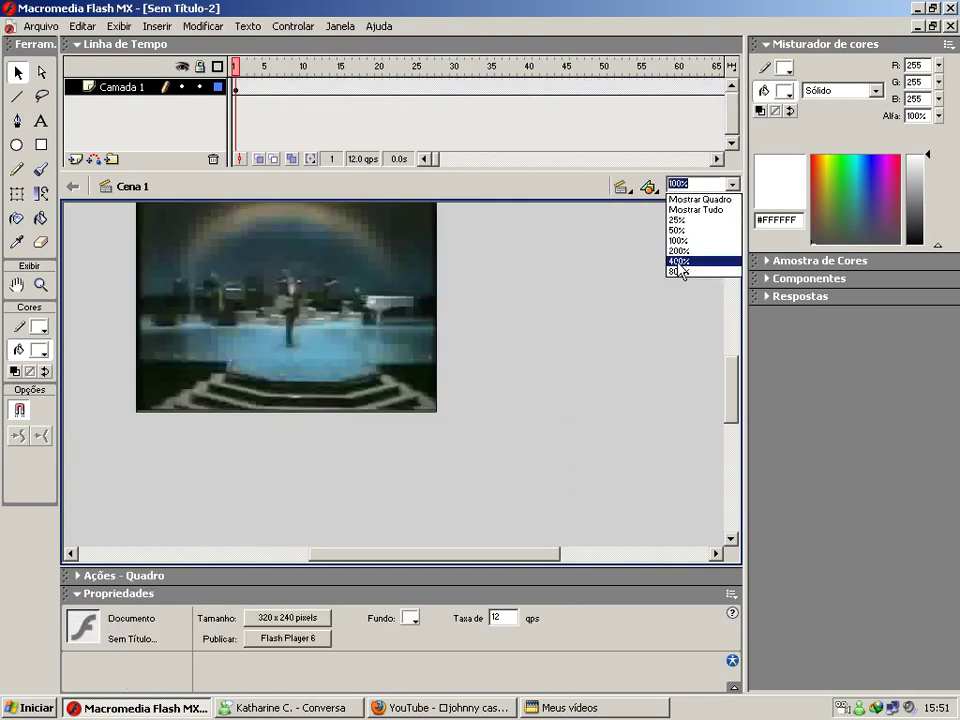
pyautogui.click(707, 211)
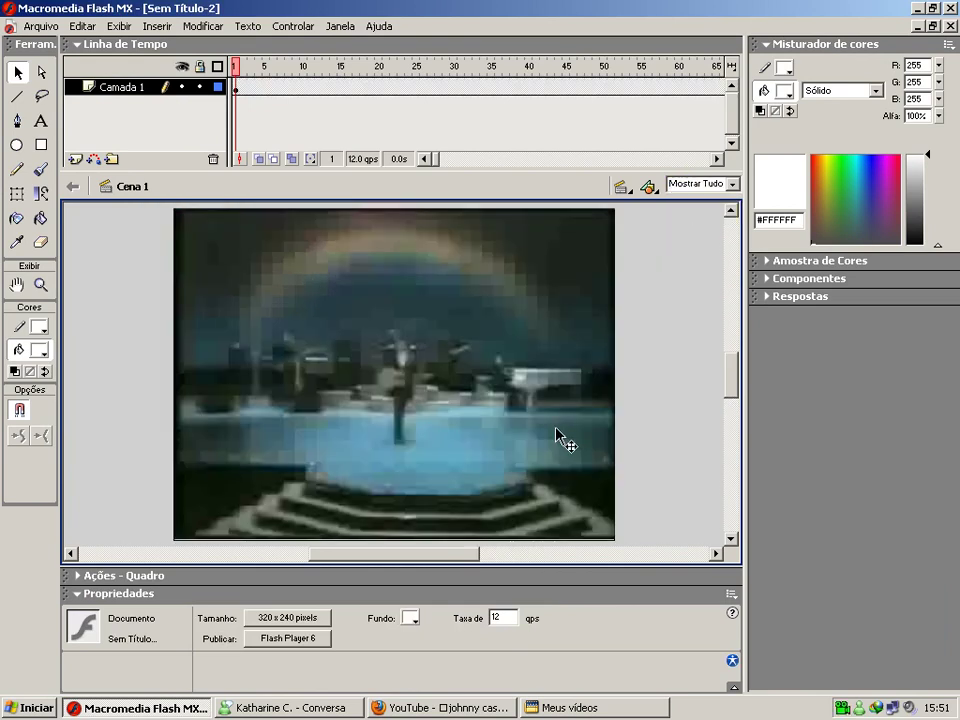
# Compare the document dimensions with the embedded video's width and height
pyautogui.click(287, 618)
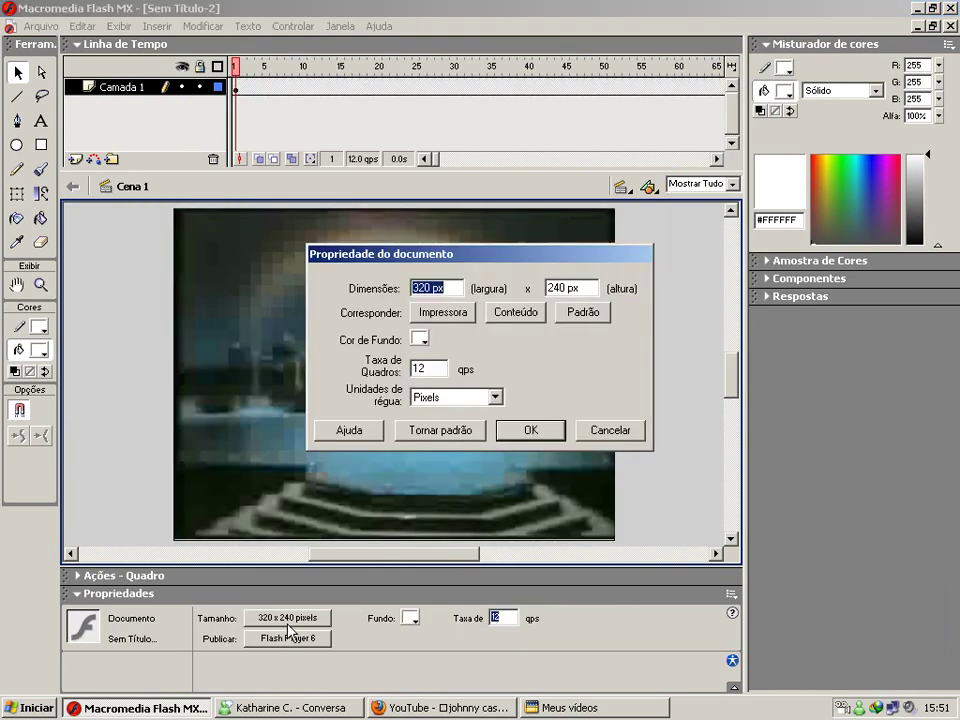
pyautogui.click(607, 440)
pyautogui.click(340, 414)
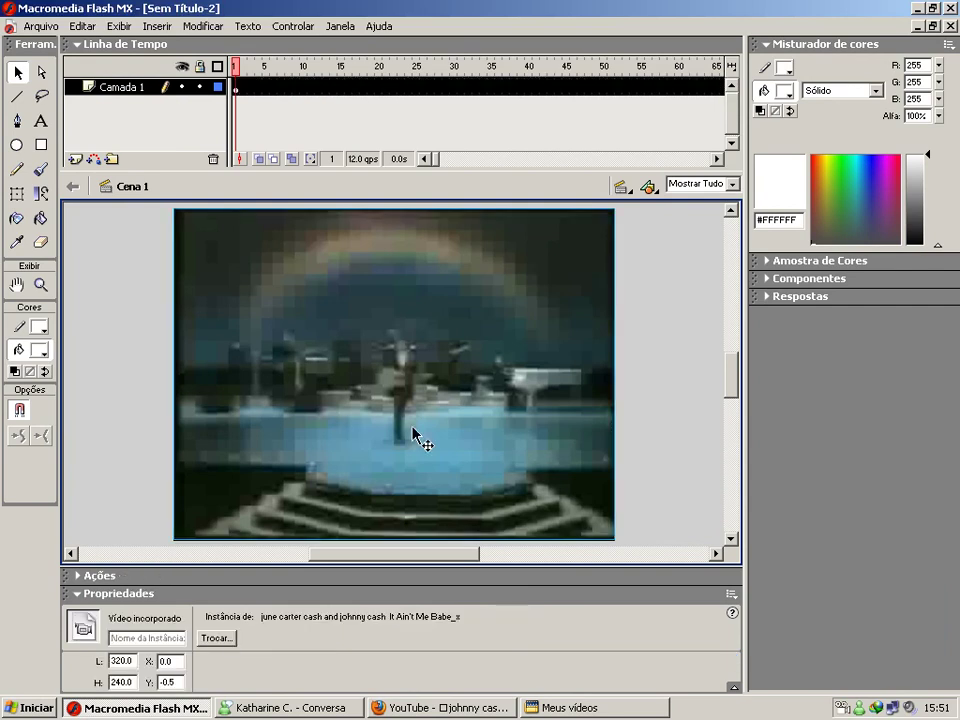
pyautogui.doubleClick(118, 661)
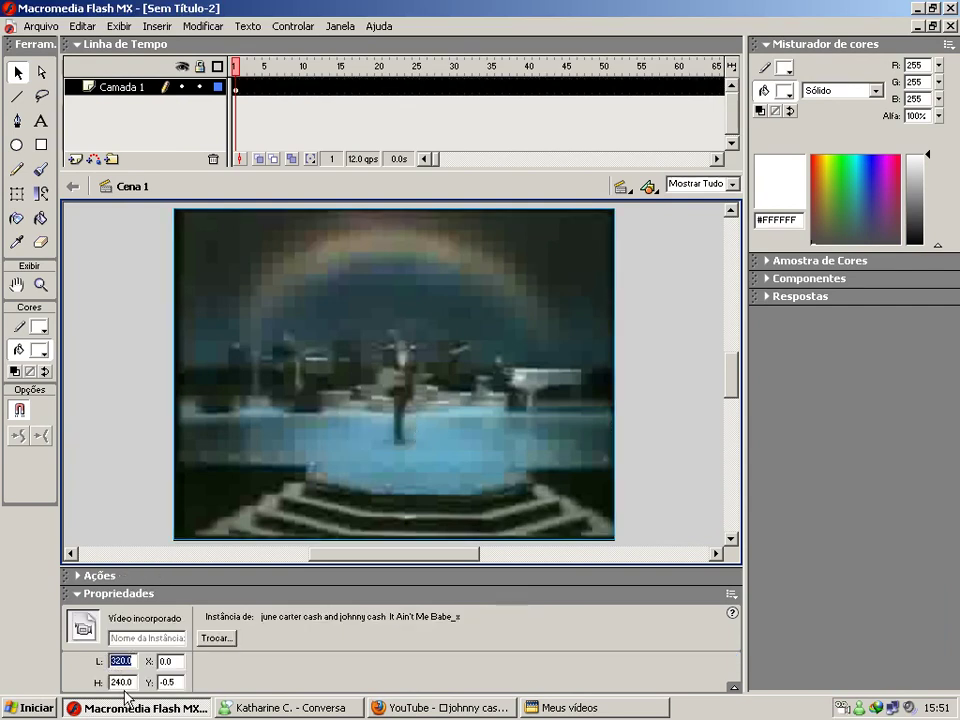
pyautogui.doubleClick(122, 682)
pyautogui.click(161, 405)
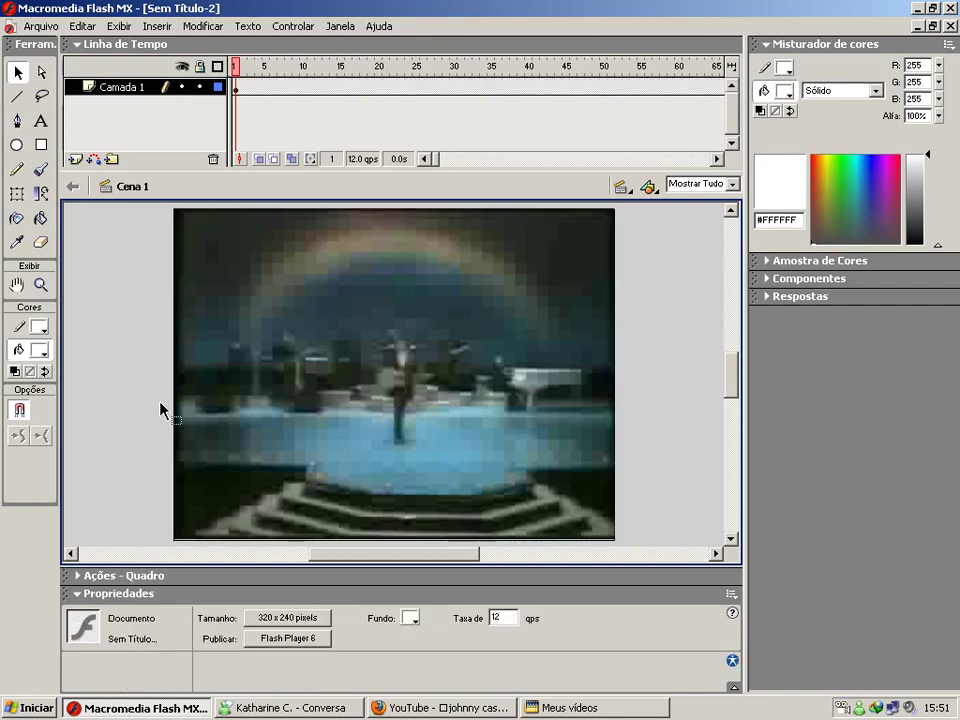
pyautogui.click(287, 618)
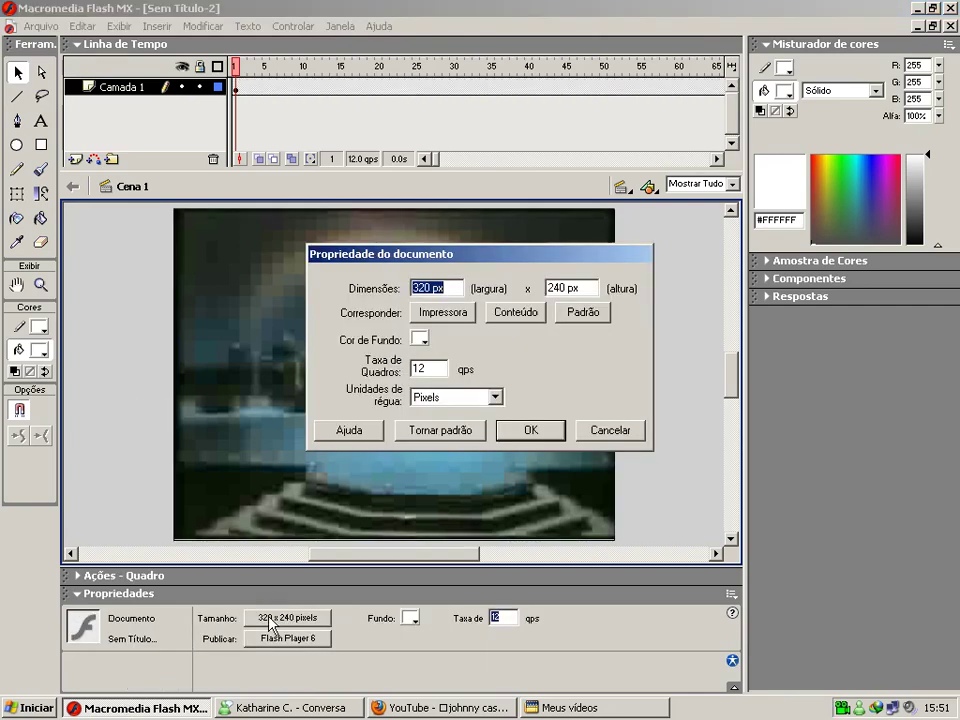
pyautogui.click(469, 287)
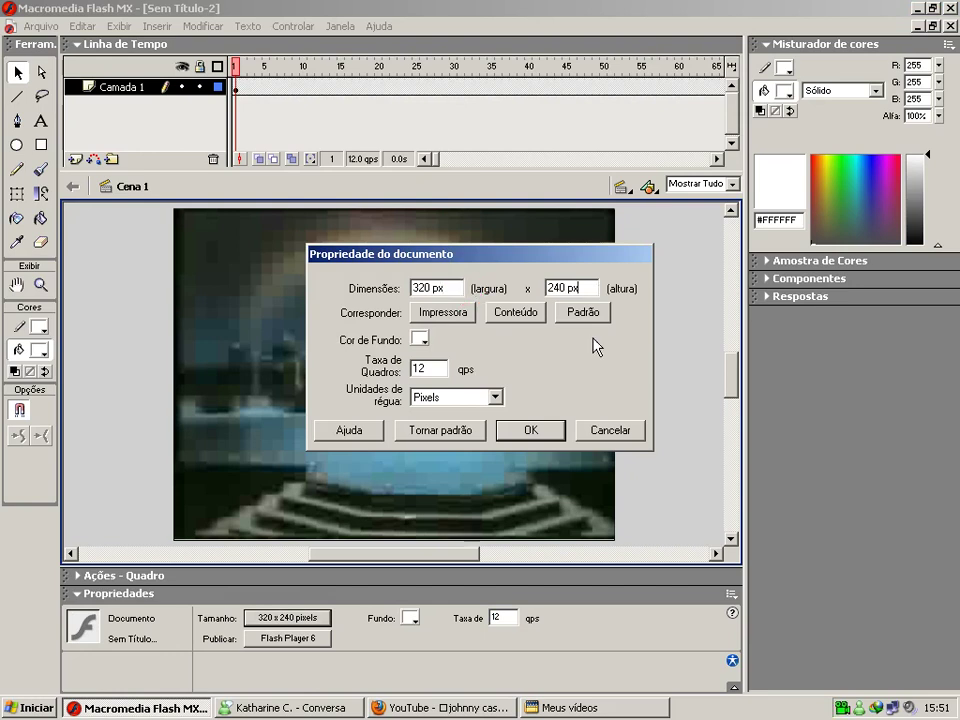
pyautogui.press('Return')
# Export the movie to Meus vídeos as an animated GIF named "jc it ain't me babe", keeping Suavizar enabled
pyautogui.click(38, 27)
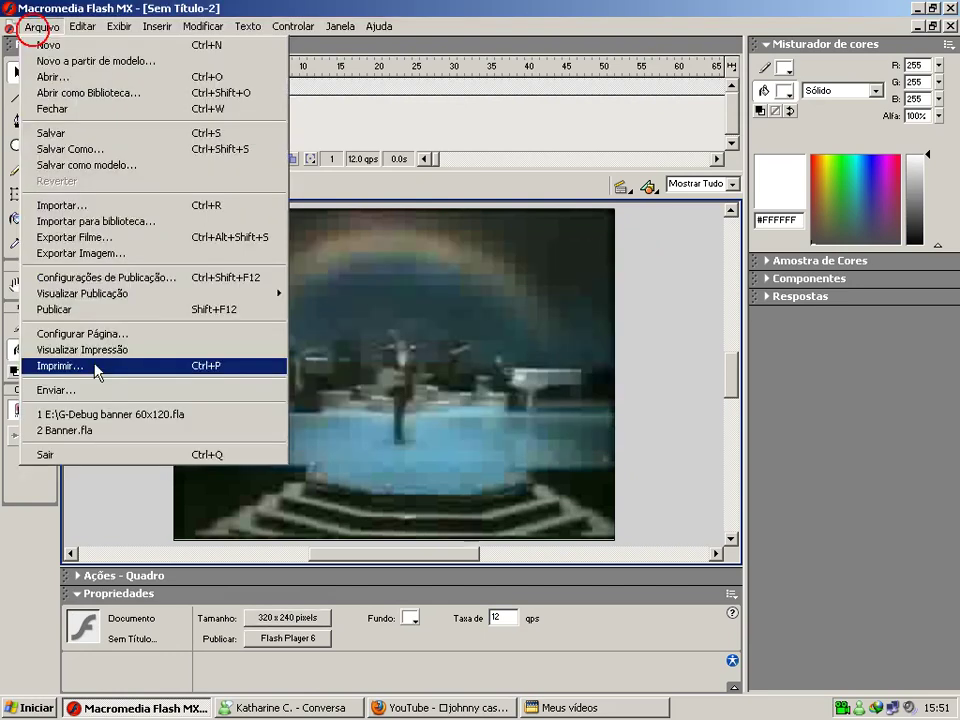
pyautogui.click(95, 238)
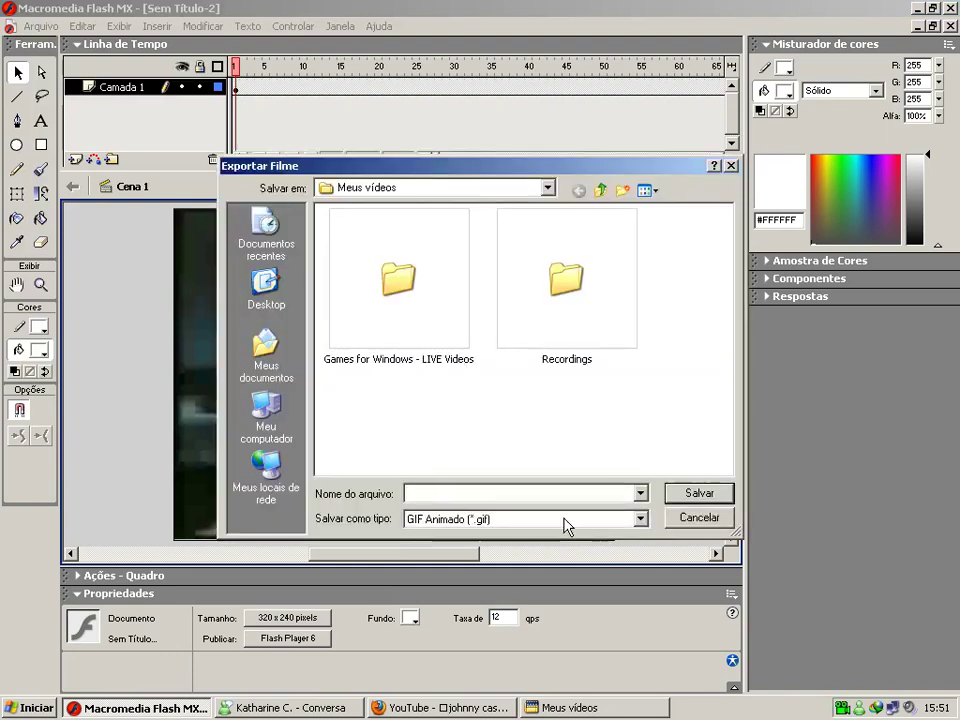
pyautogui.click(522, 489)
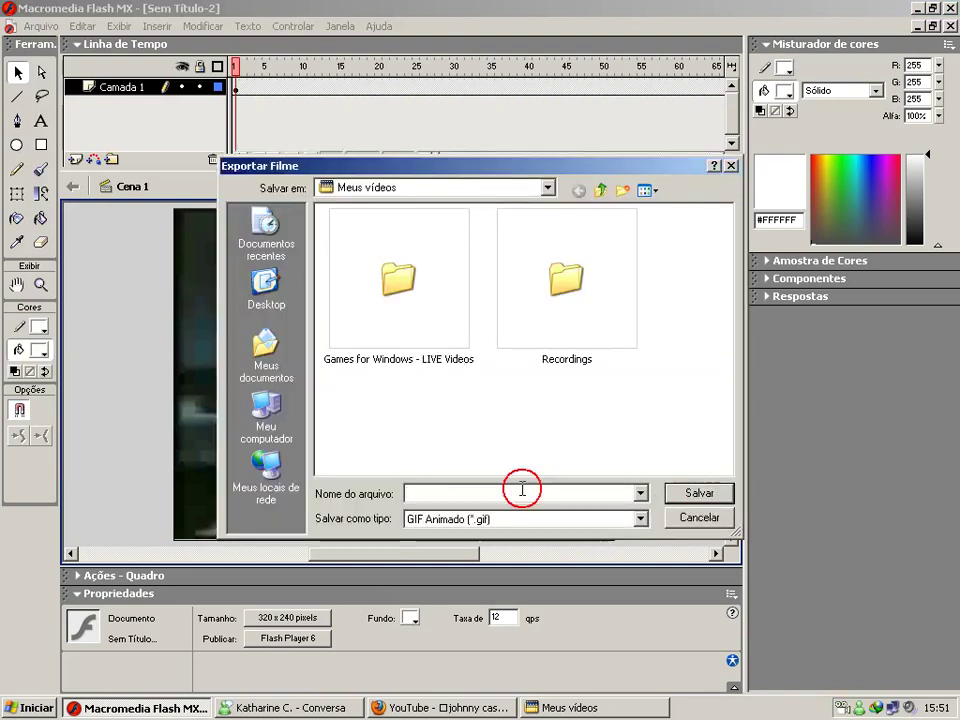
pyautogui.write('jc it')
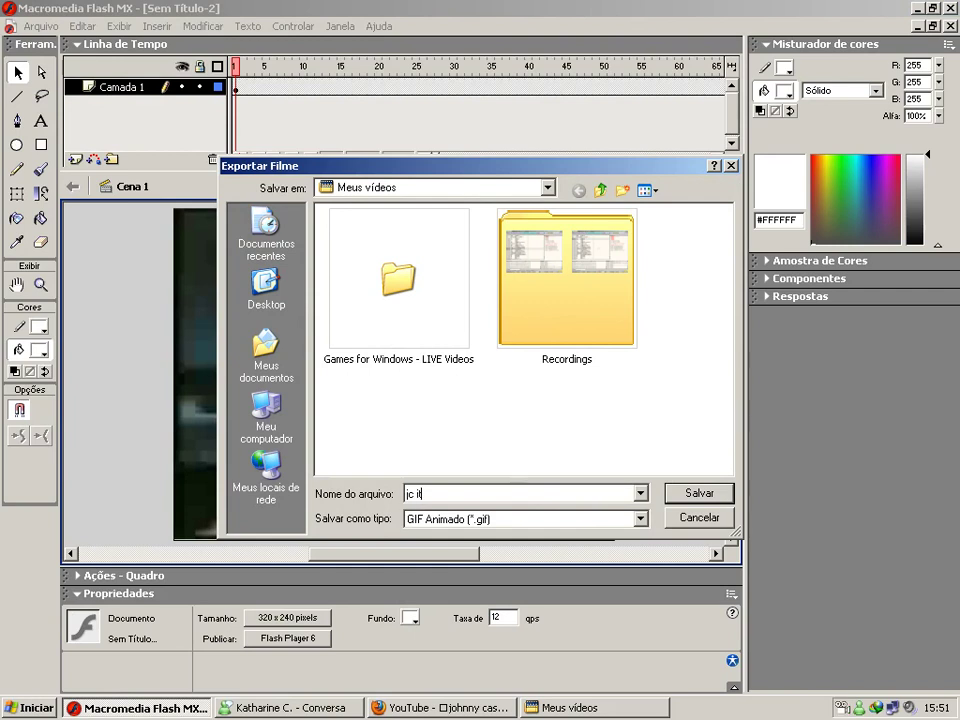
pyautogui.write(" ain't me babe")
pyautogui.press('Return')
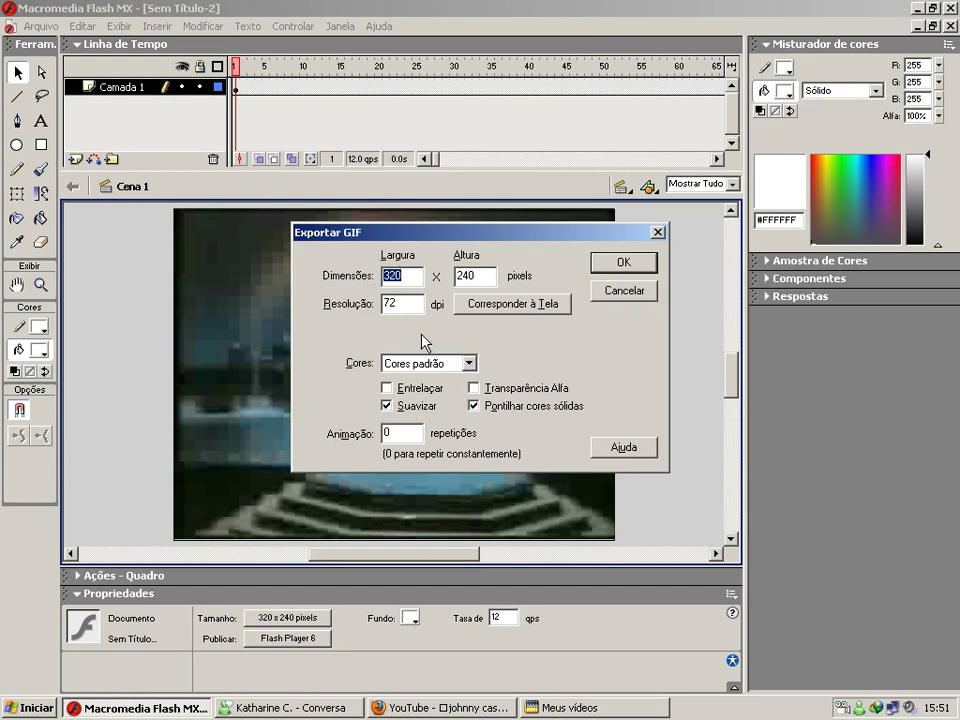
pyautogui.click(416, 406)
pyautogui.click(416, 410)
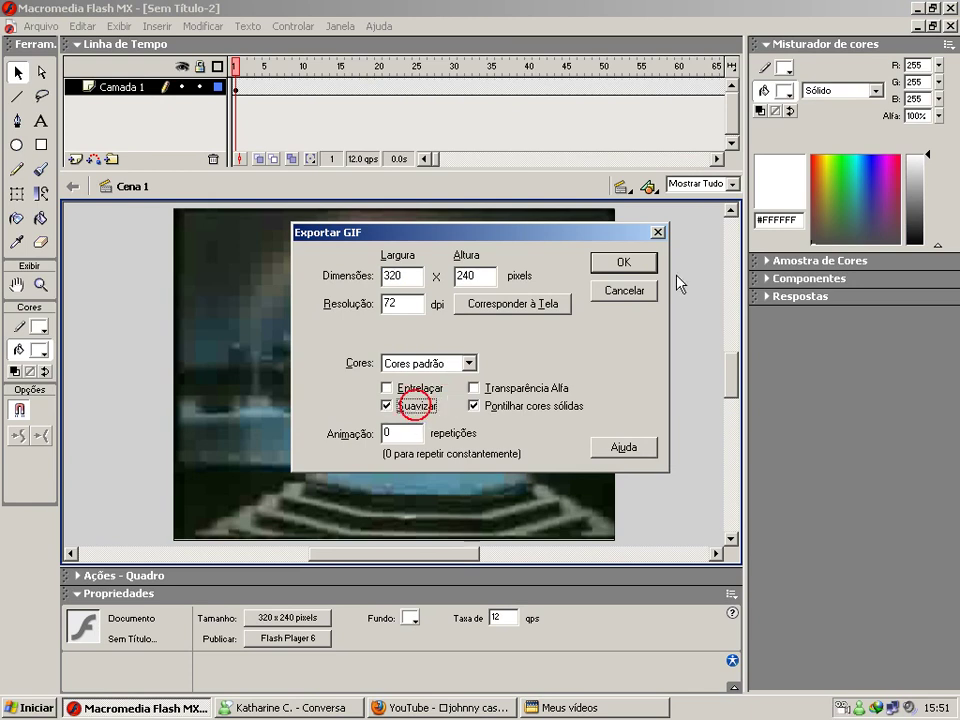
pyautogui.click(624, 268)
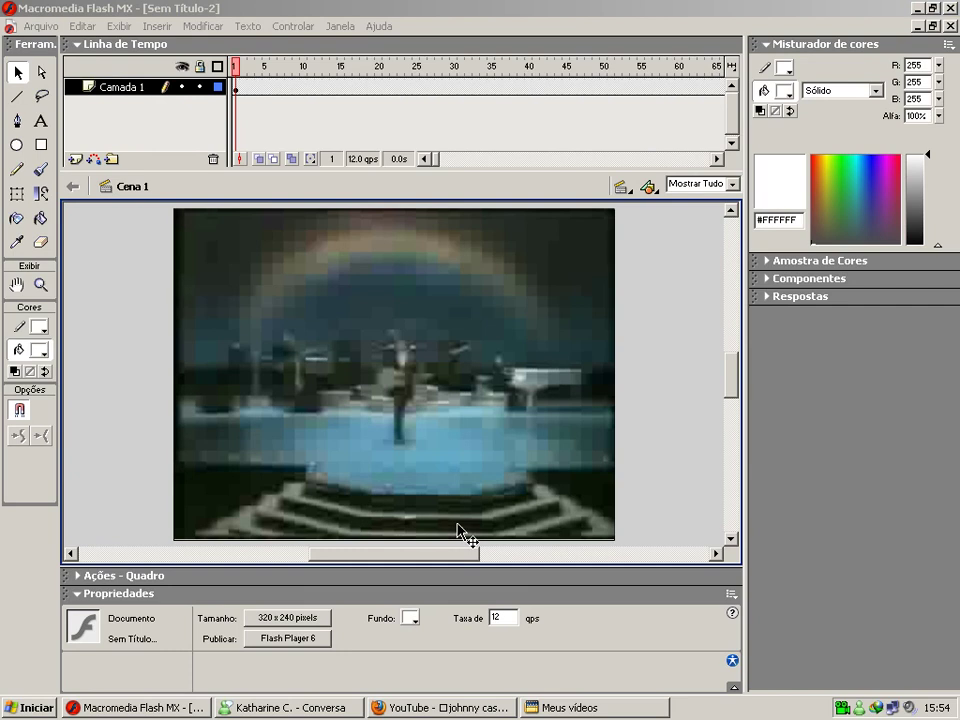
# Open "jc it ain't me babe.gif" from the Meus vídeos folder in the Windows image viewer and check its file size
pyautogui.click(155, 709)
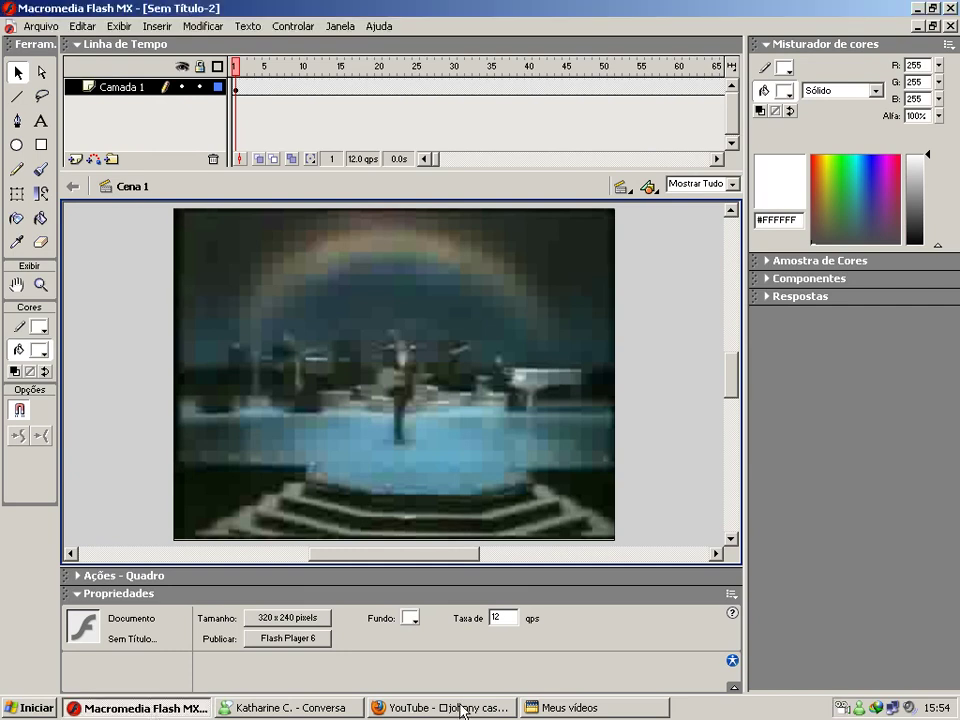
pyautogui.click(563, 709)
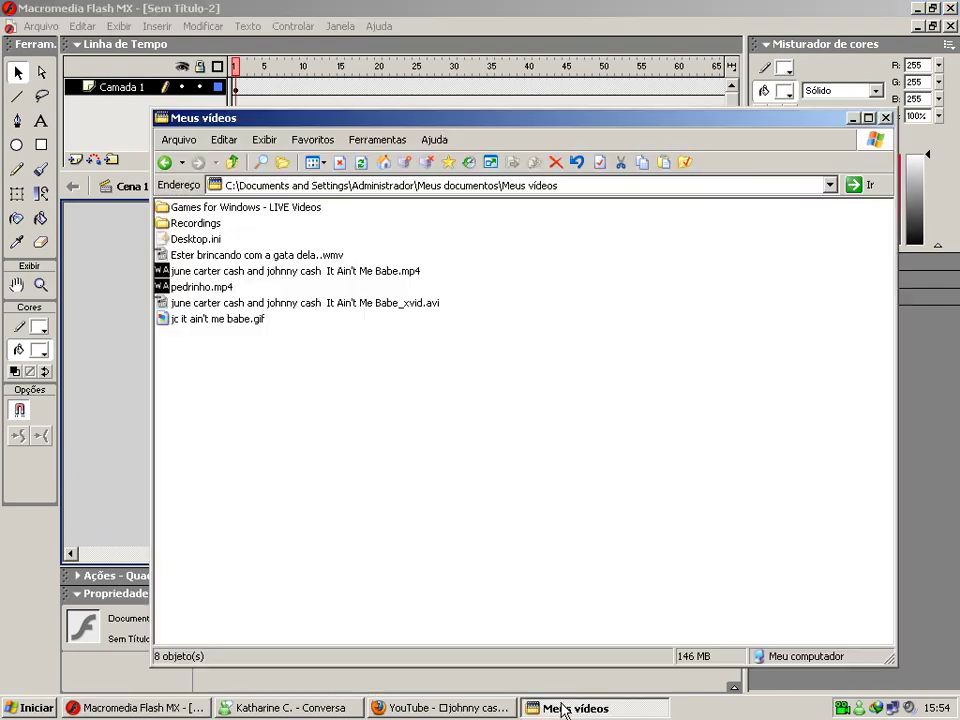
pyautogui.doubleClick(228, 318)
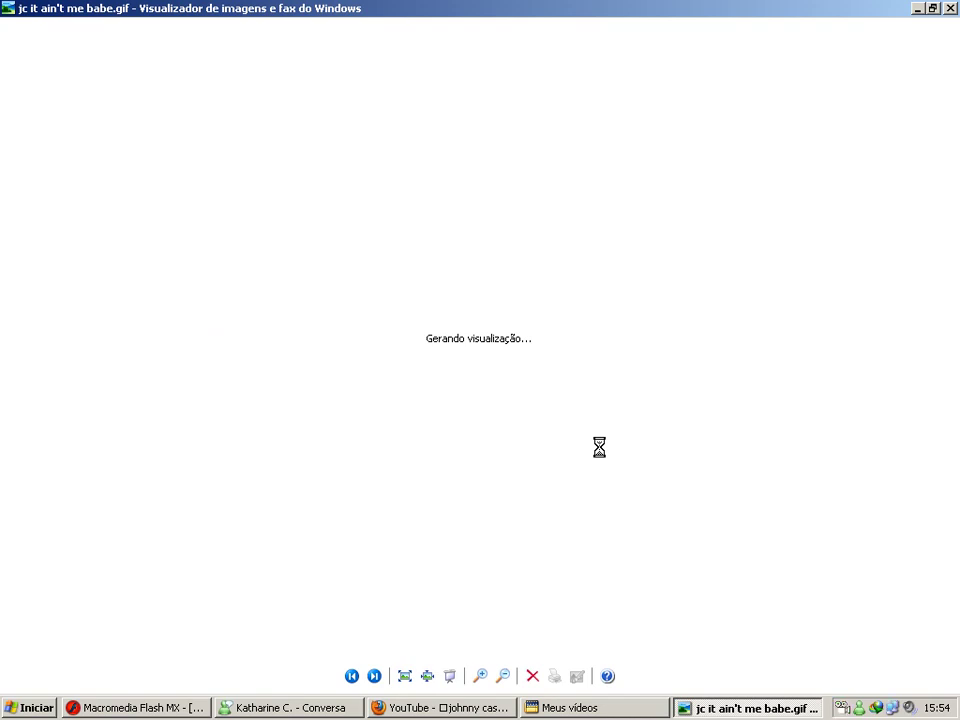
pyautogui.hotkey('alt', 'Tab')
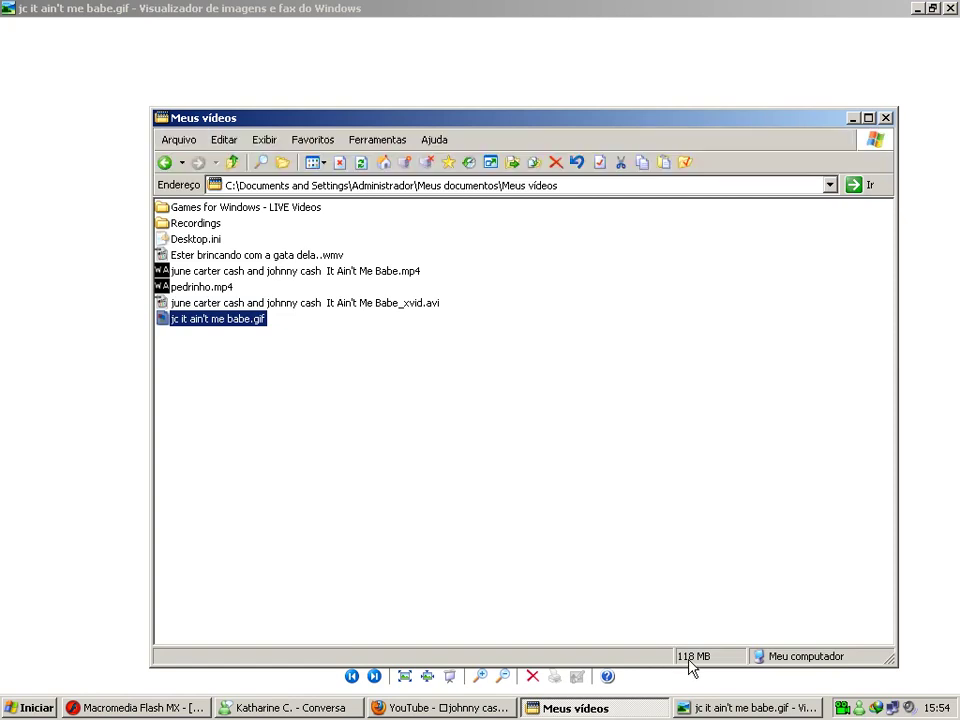
pyautogui.click(688, 705)
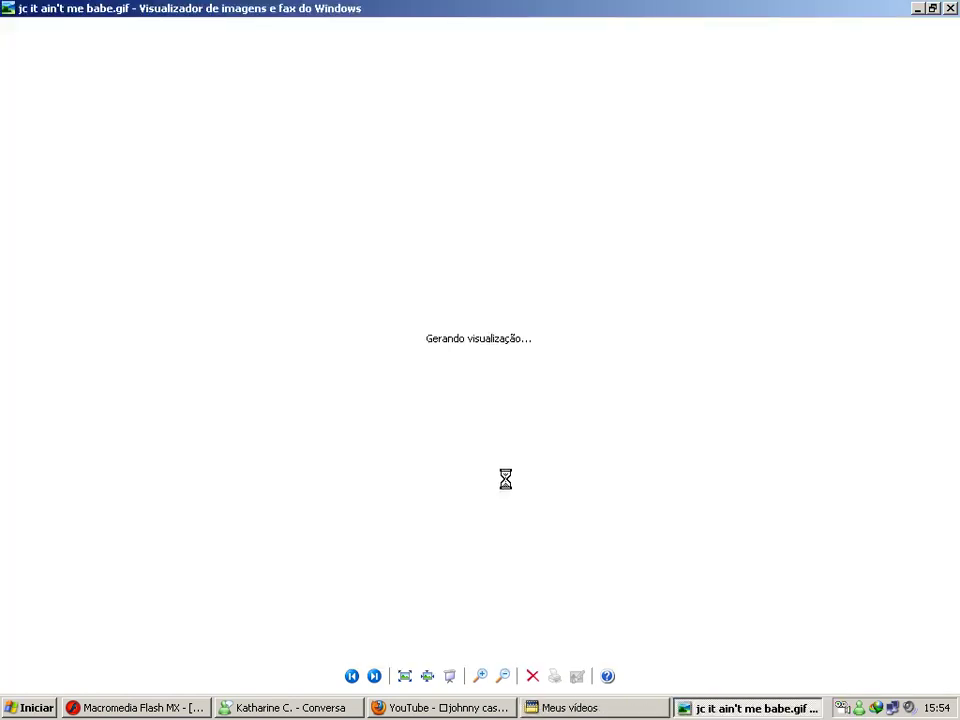